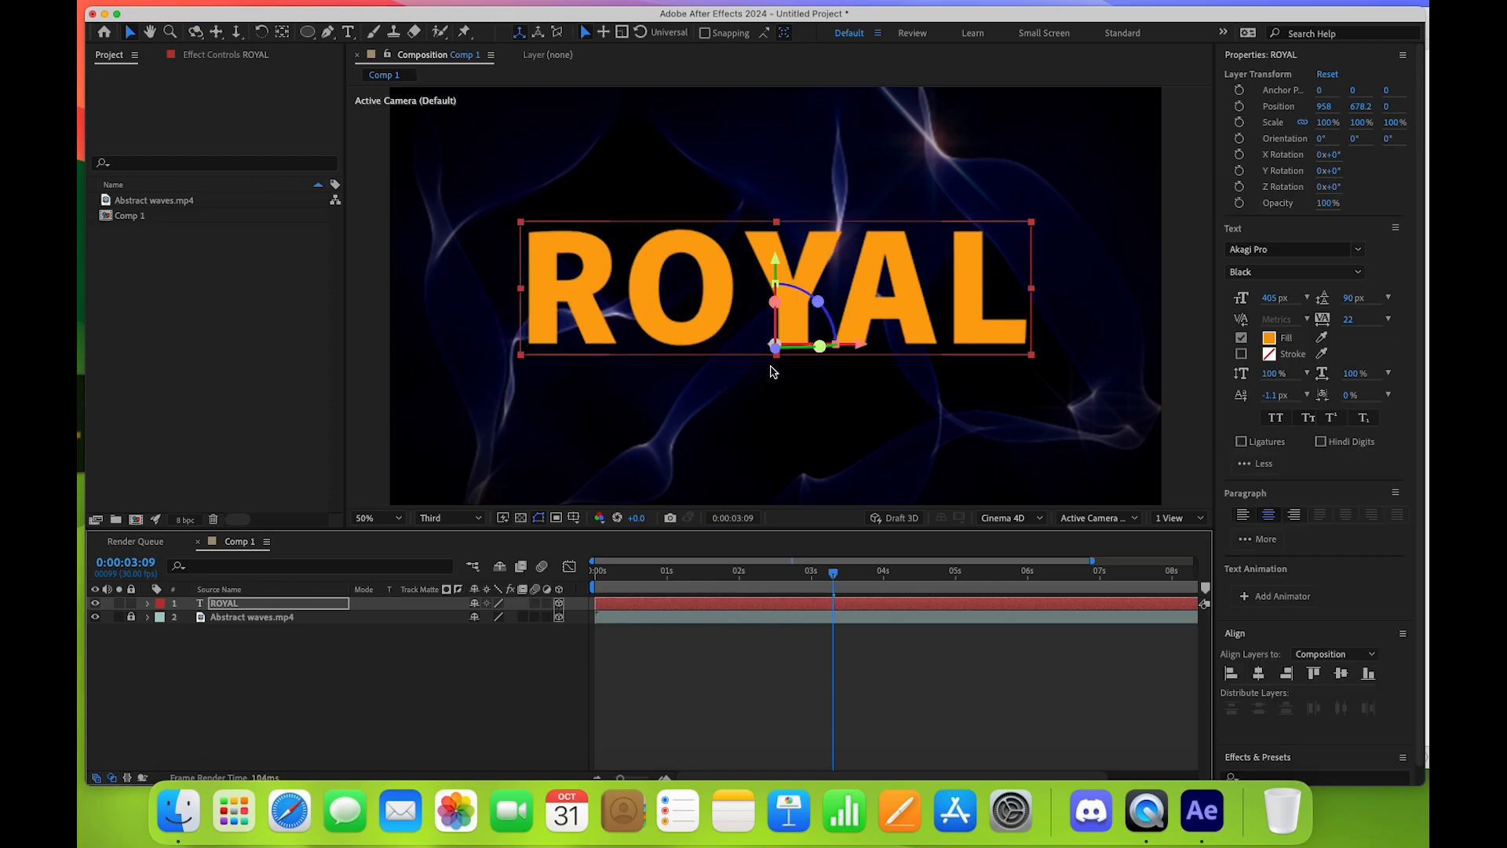
Check that the composition's 3D renderer is Cinema 4D, review its enabled features and accept the composition settings
left_click(148, 604)
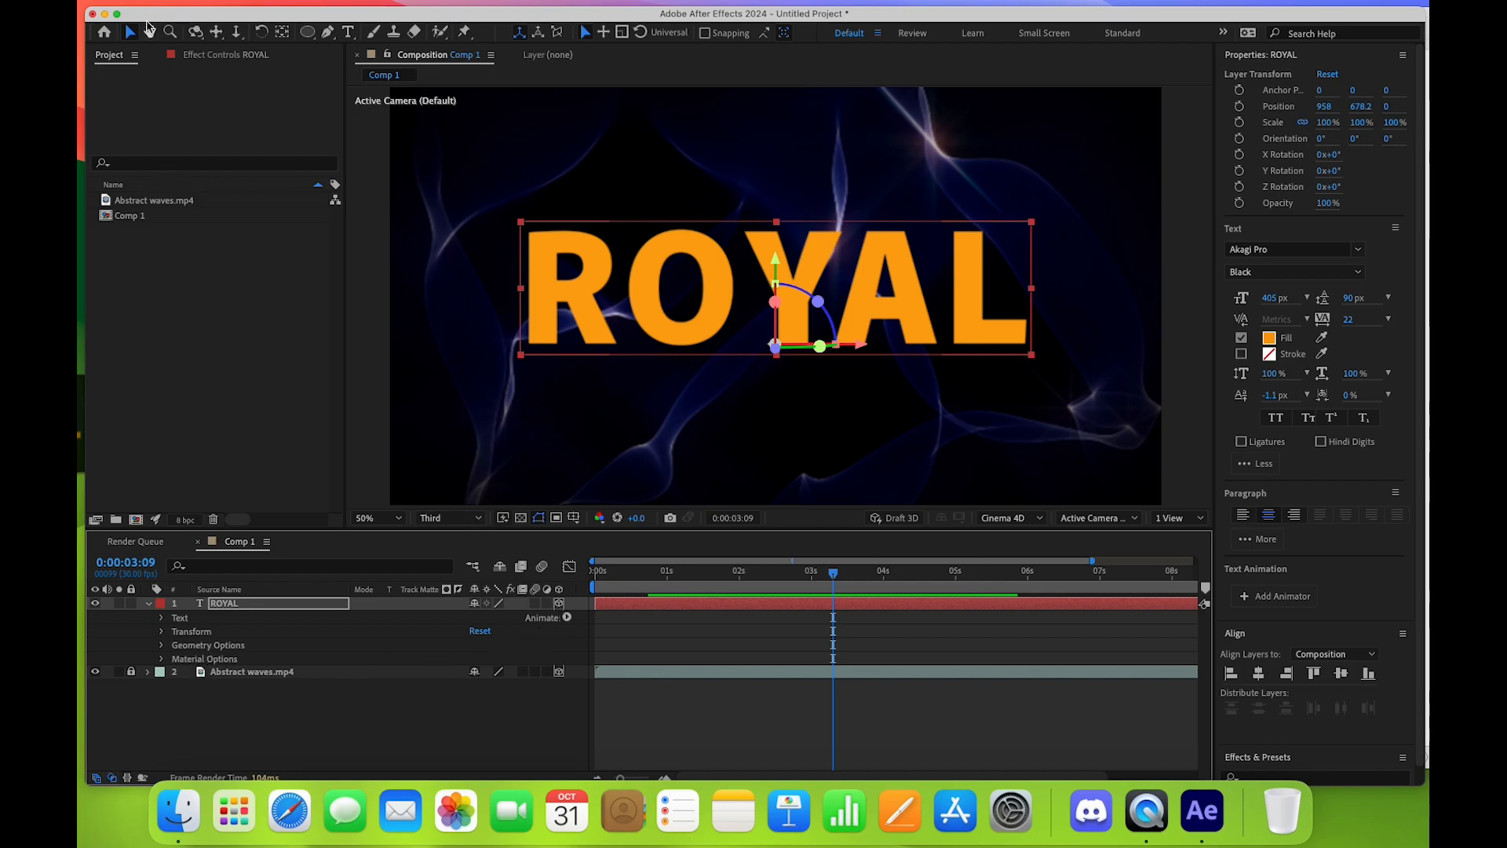
left_click(166, 2)
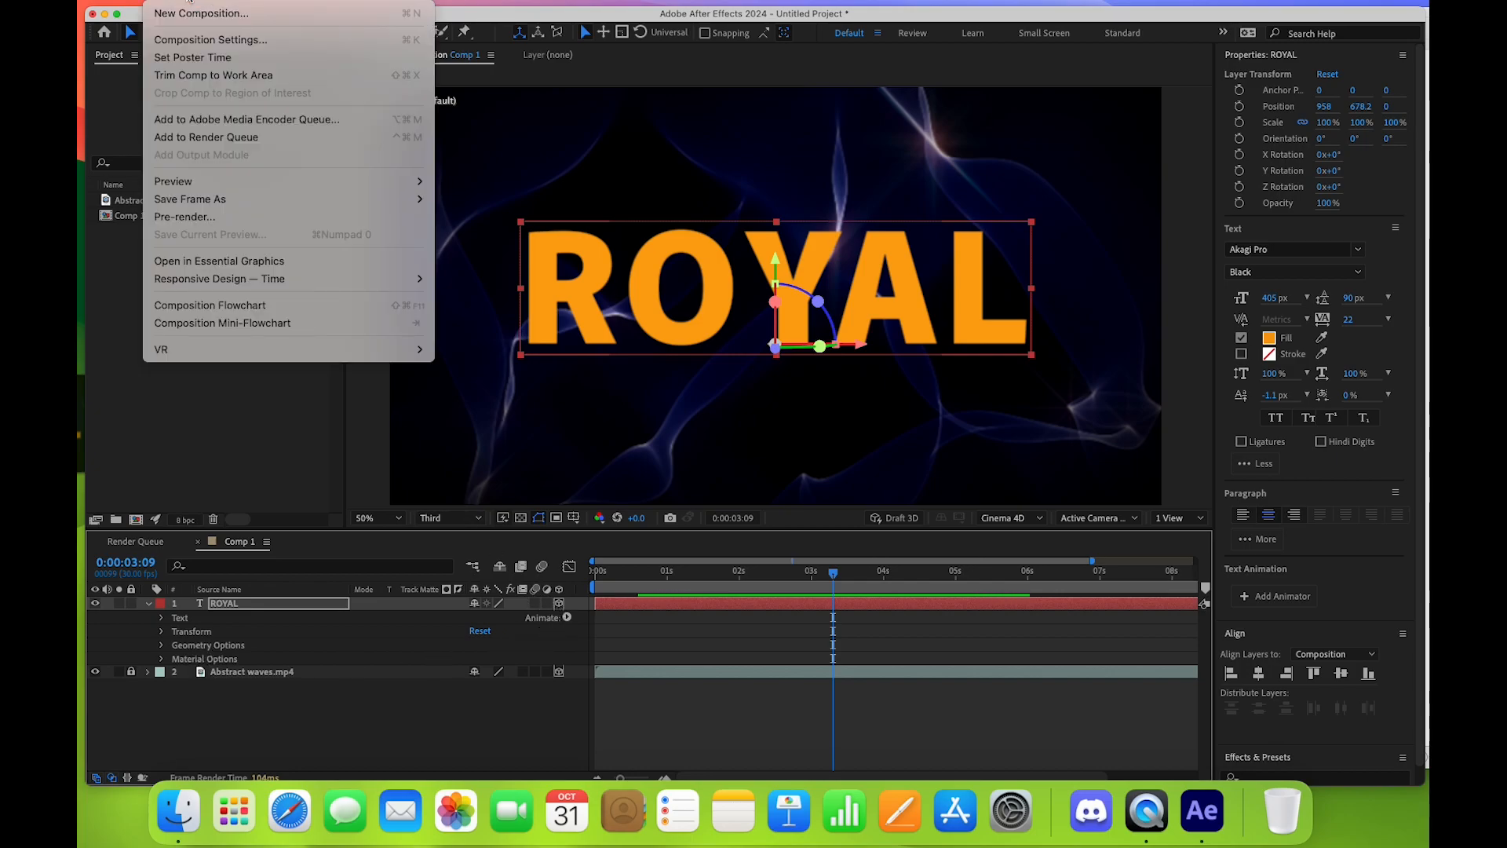
left_click(176, 43)
left_click_drag(624, 210, 544, 237)
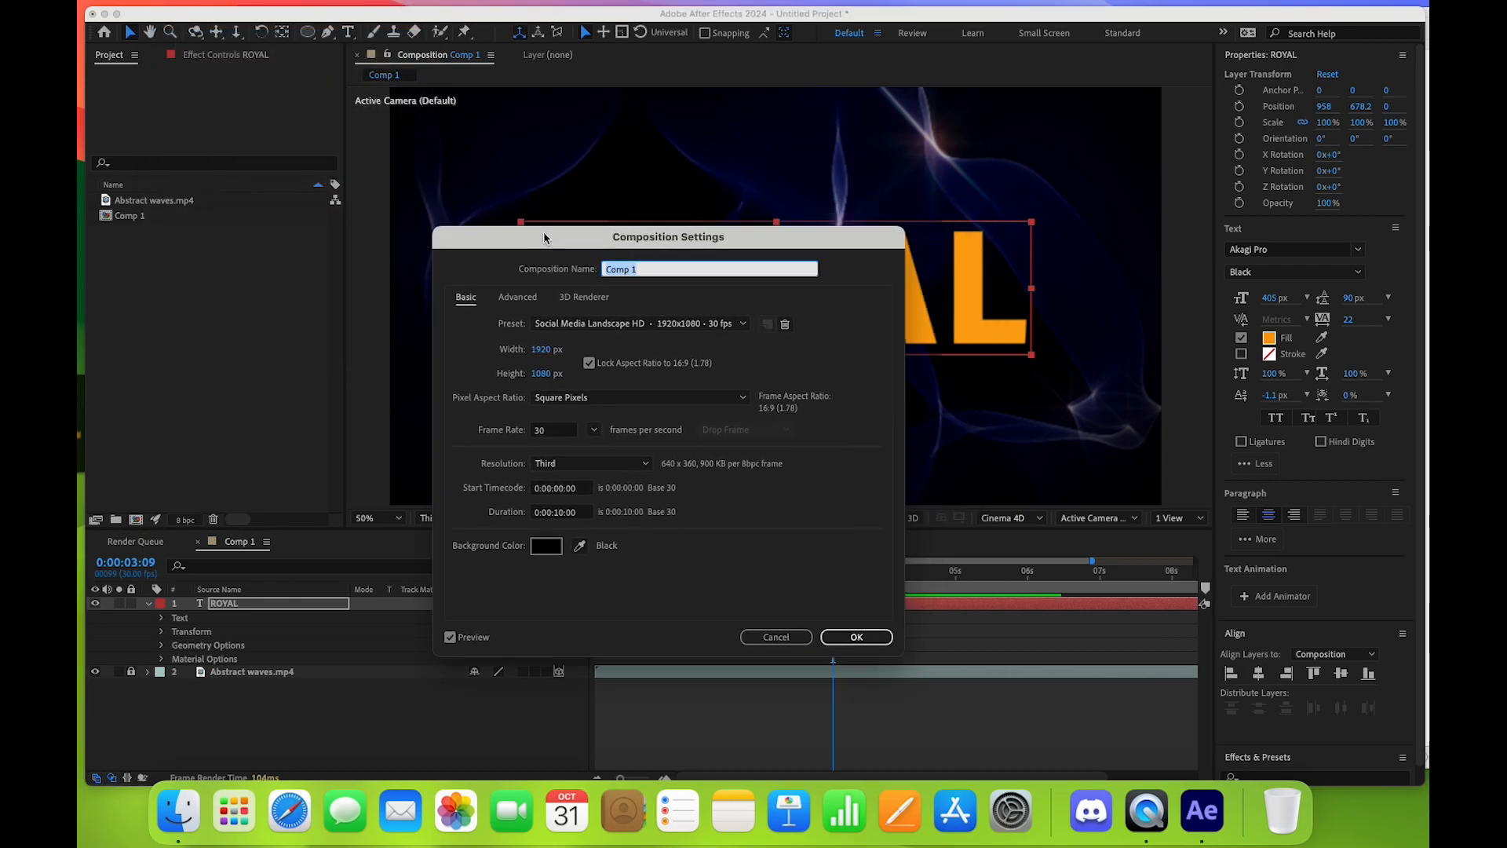
left_click(582, 297)
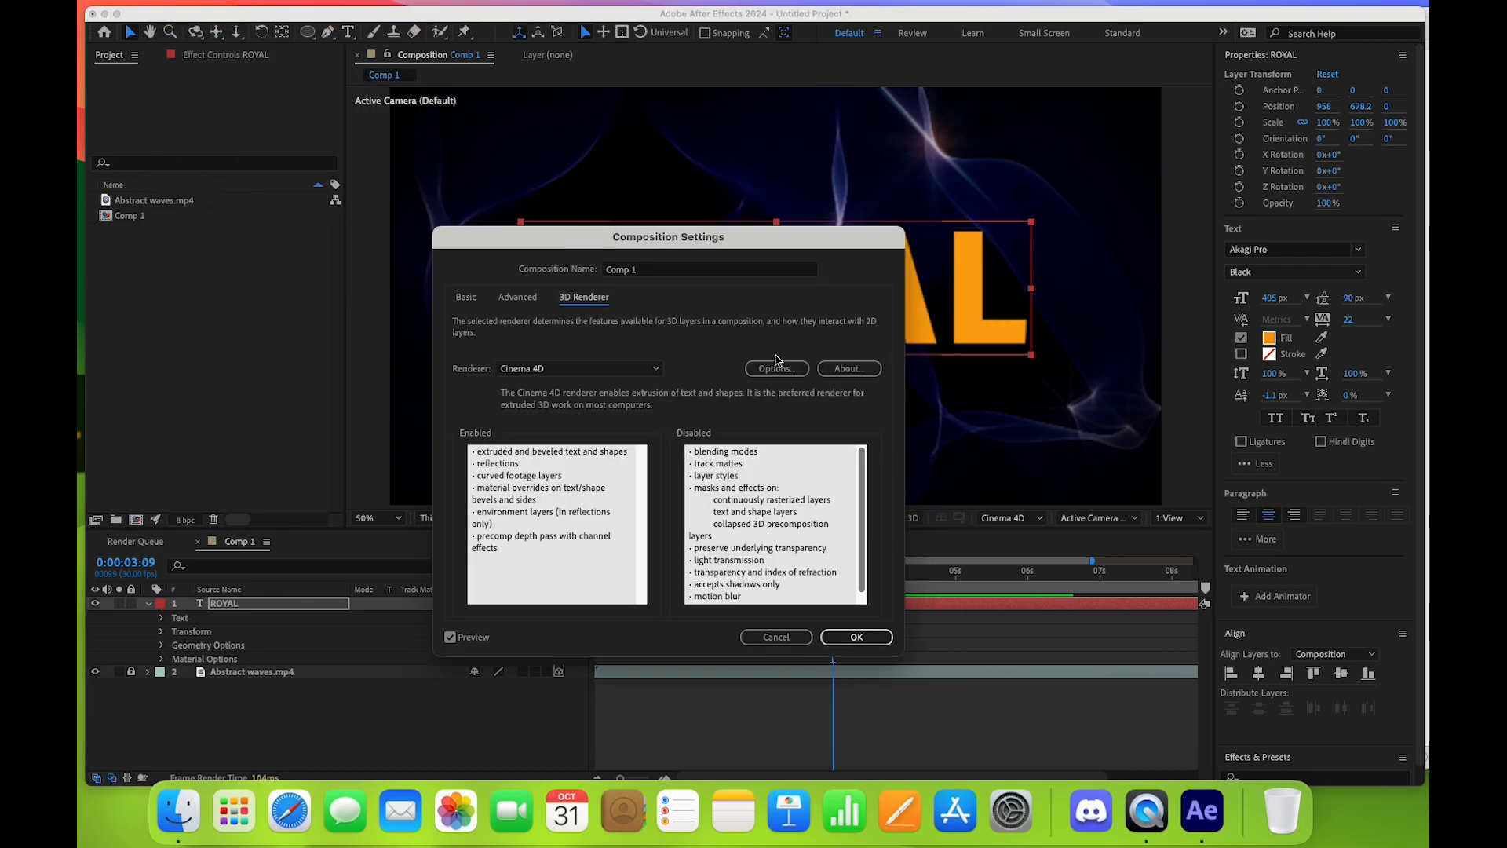
left_click(583, 369)
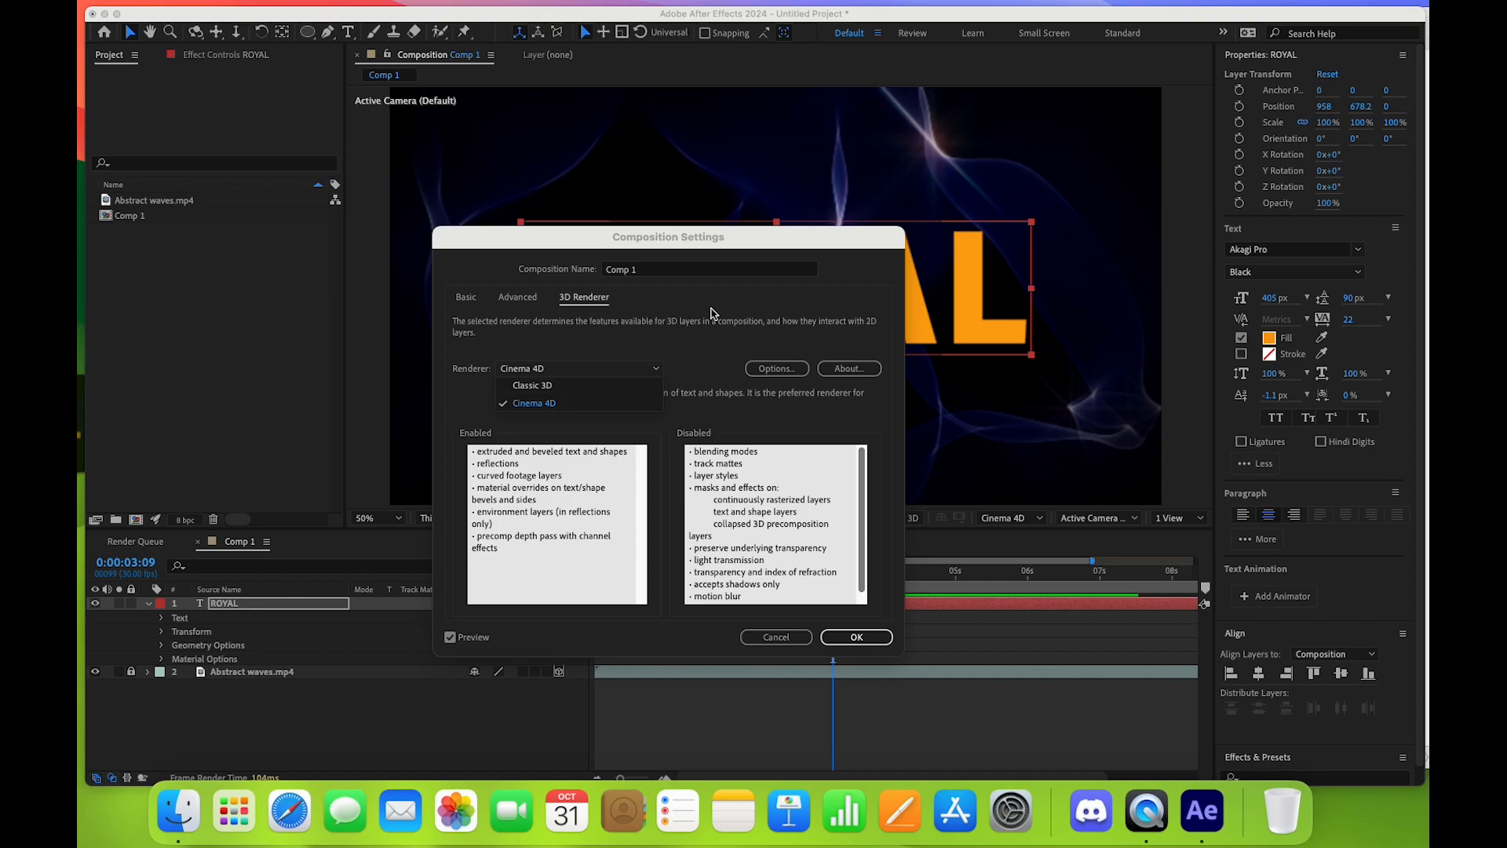
left_click_drag(706, 243, 781, 236)
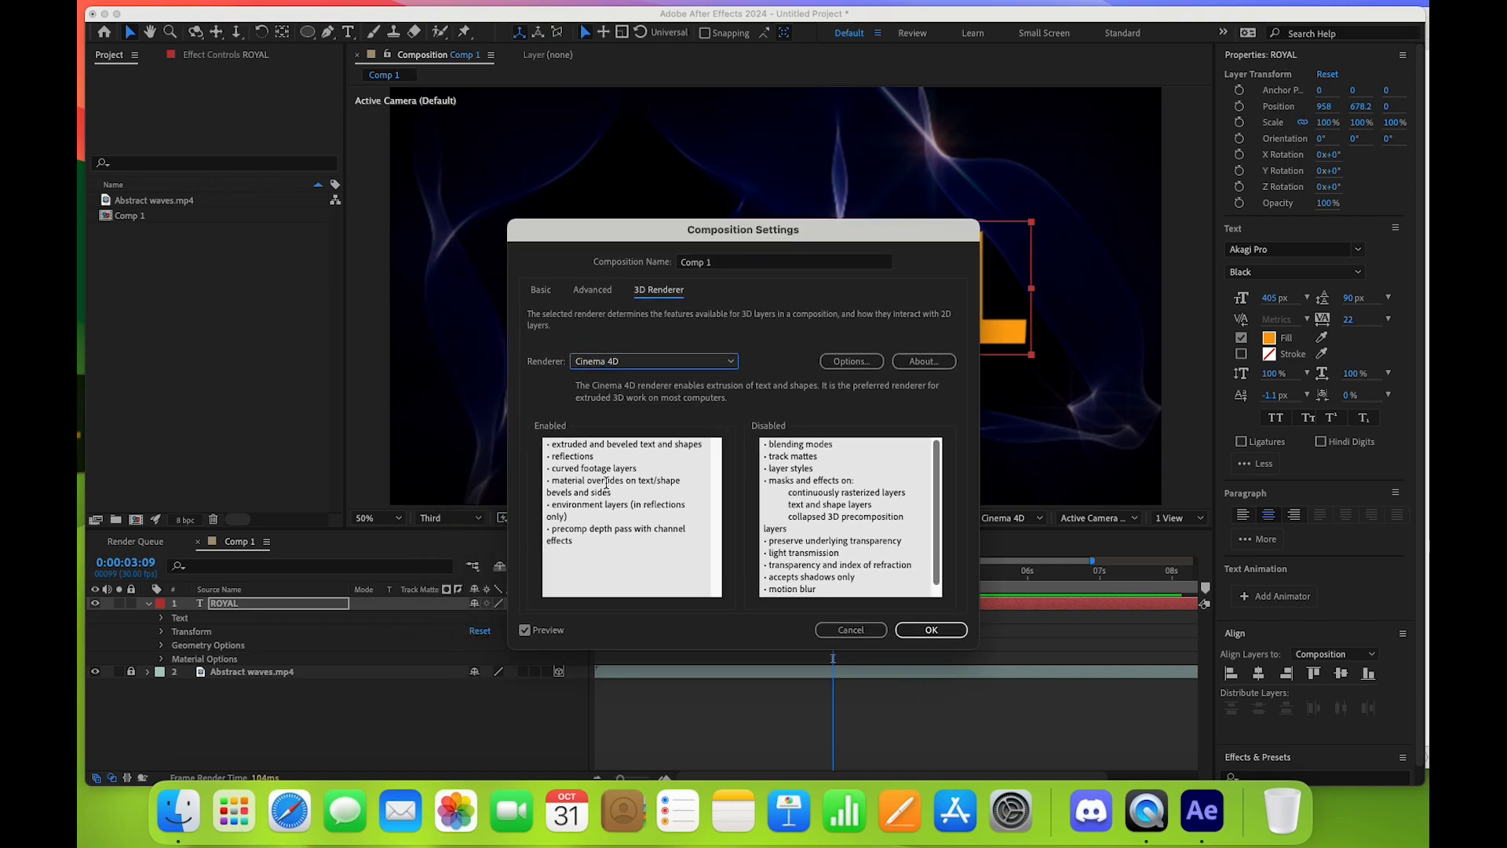
left_click_drag(584, 442, 583, 550)
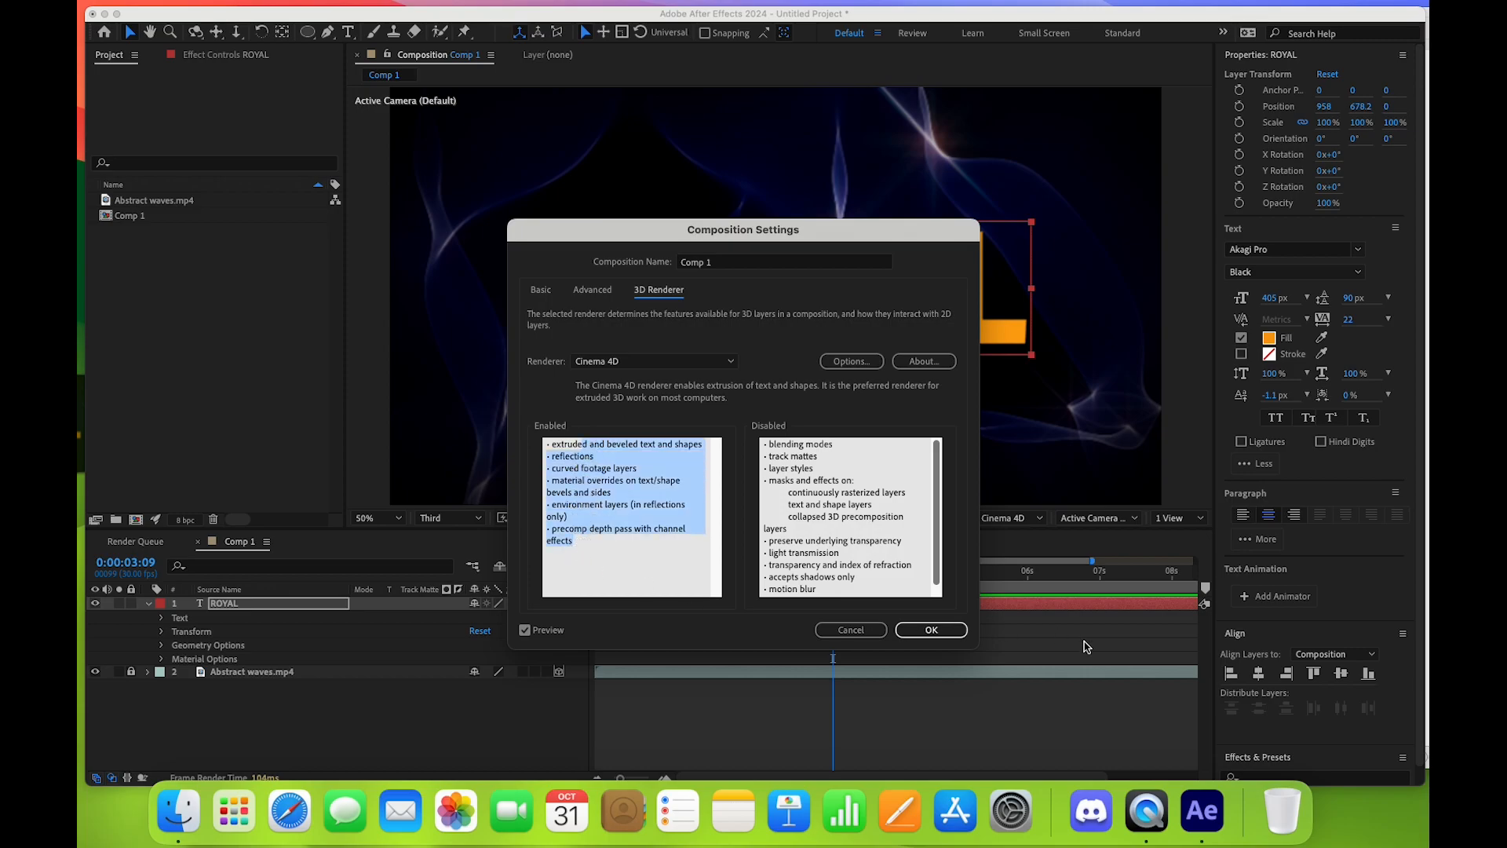
left_click(940, 628)
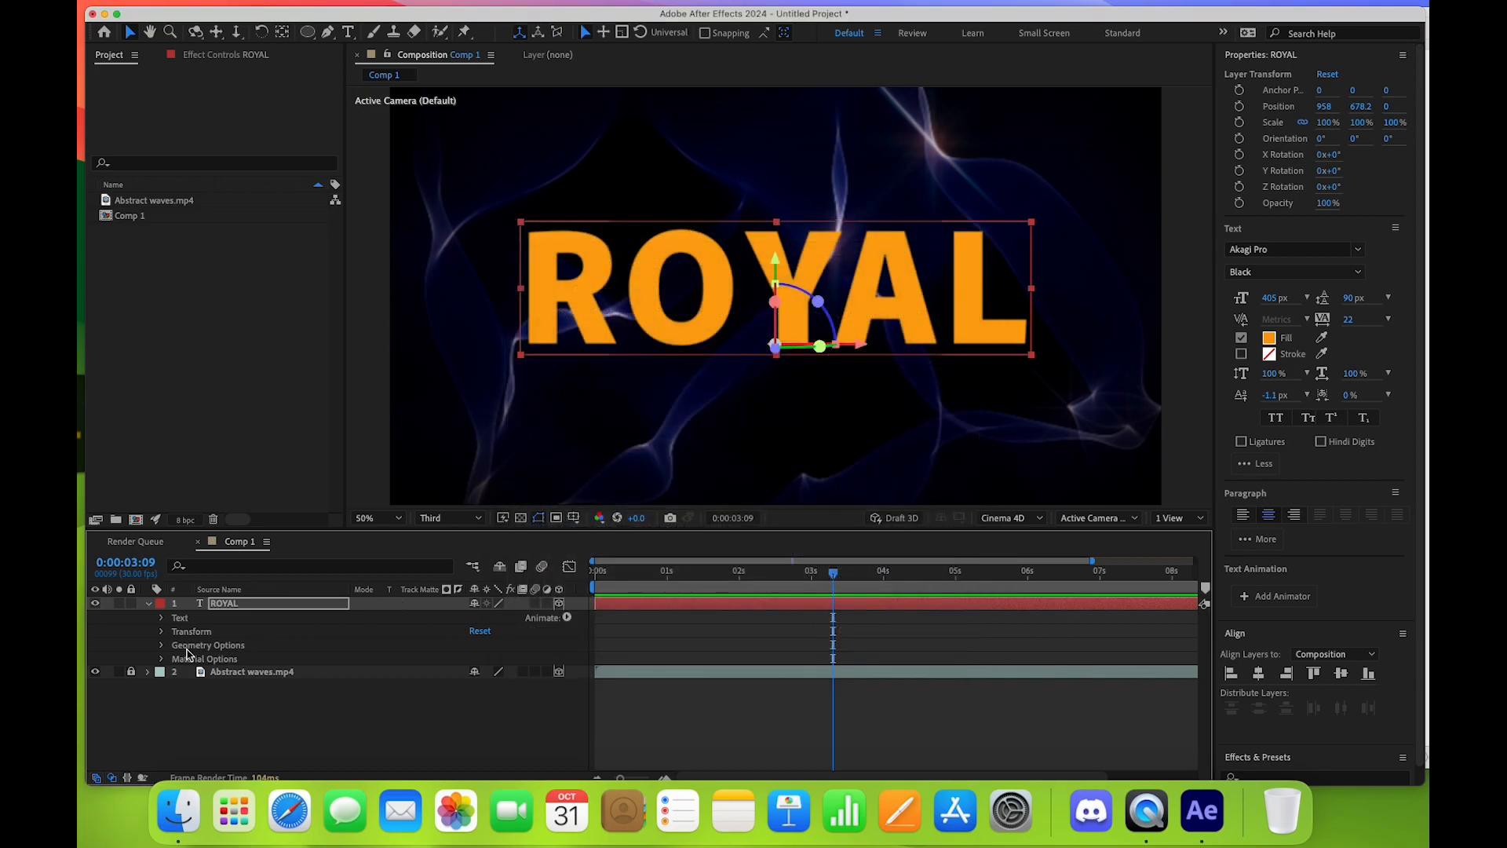
Expand the ROYAL layer's geometry options and split the composition display into 2 Views, with the top view enlarged
left_click(162, 646)
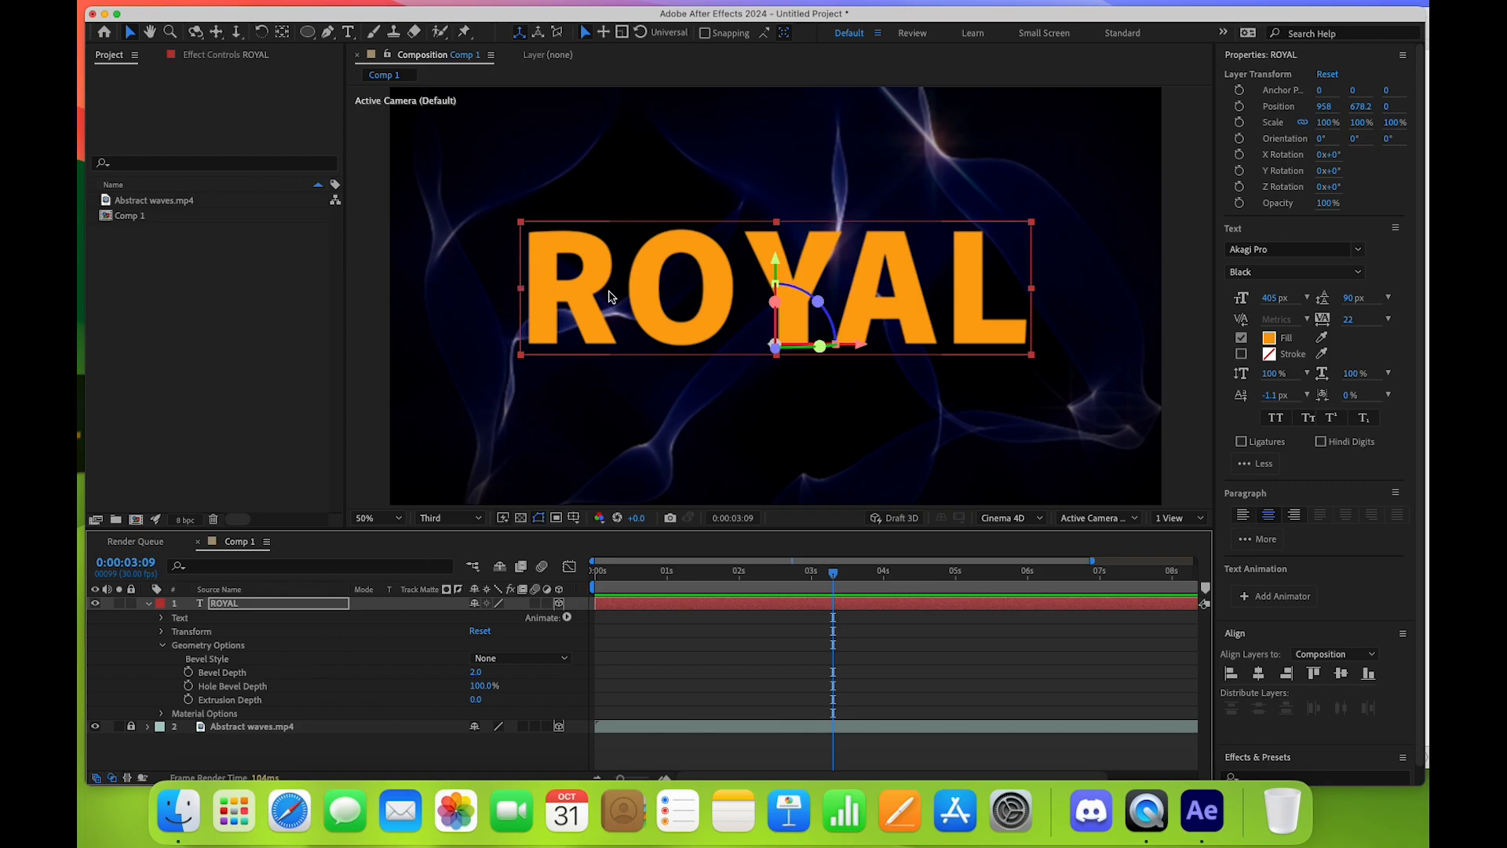
left_click(1178, 518)
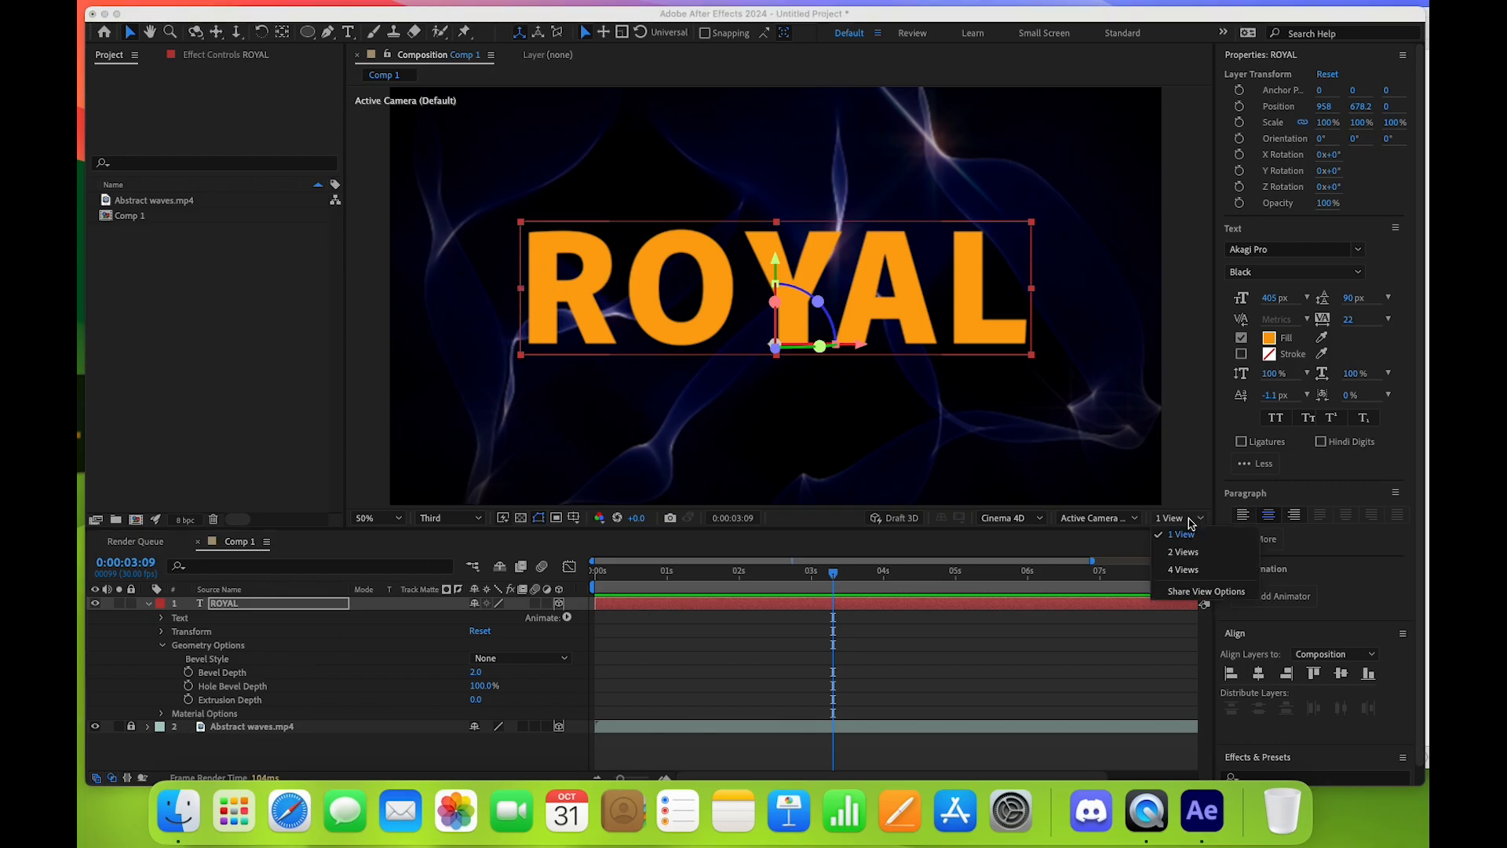
left_click(1199, 559)
left_click(621, 267)
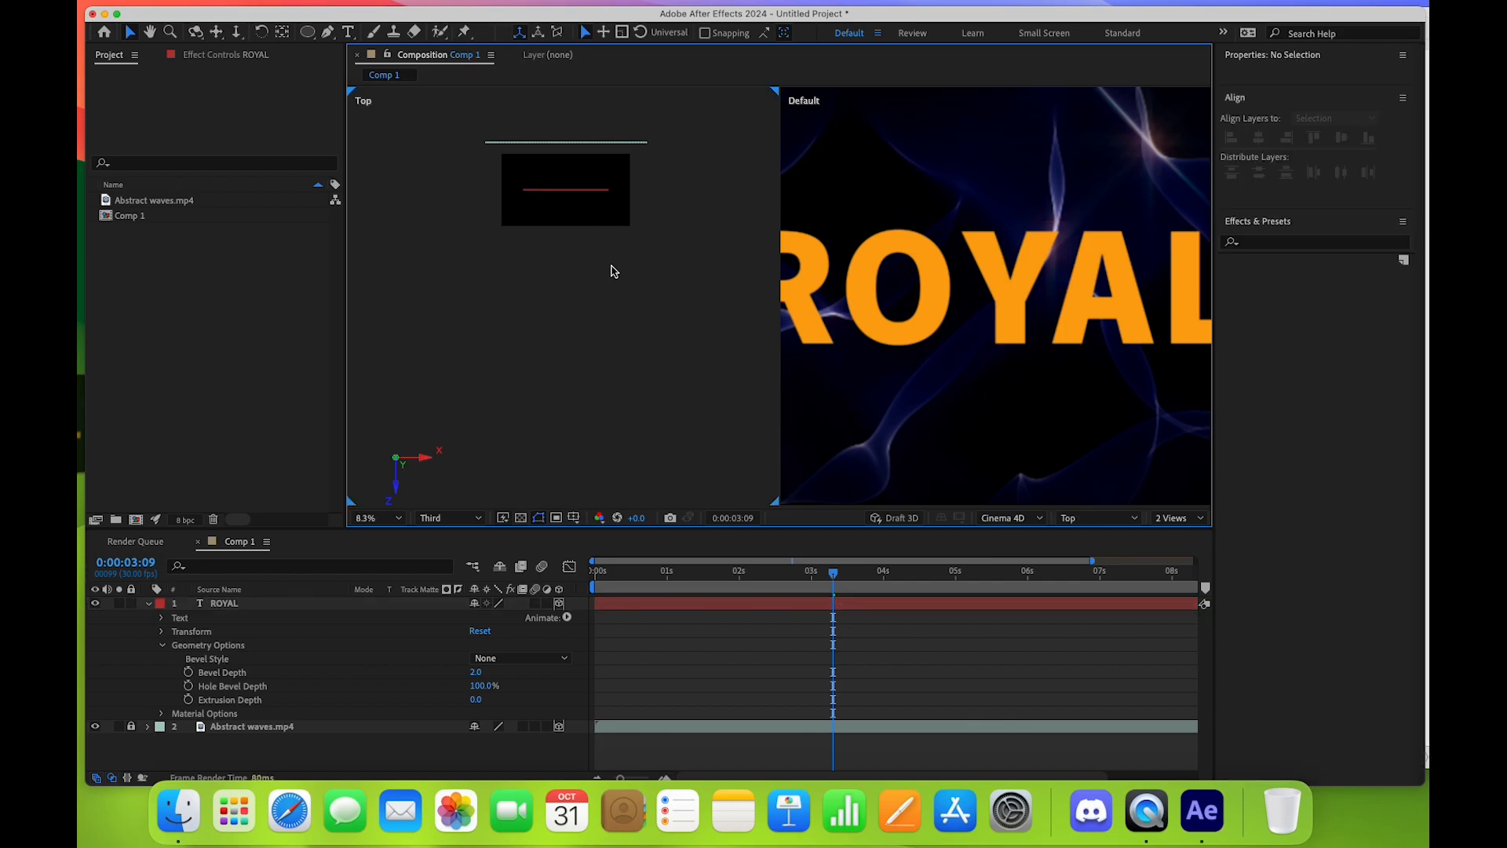
left_click_drag(587, 233, 614, 402)
scroll(592, 329, "up", 2)
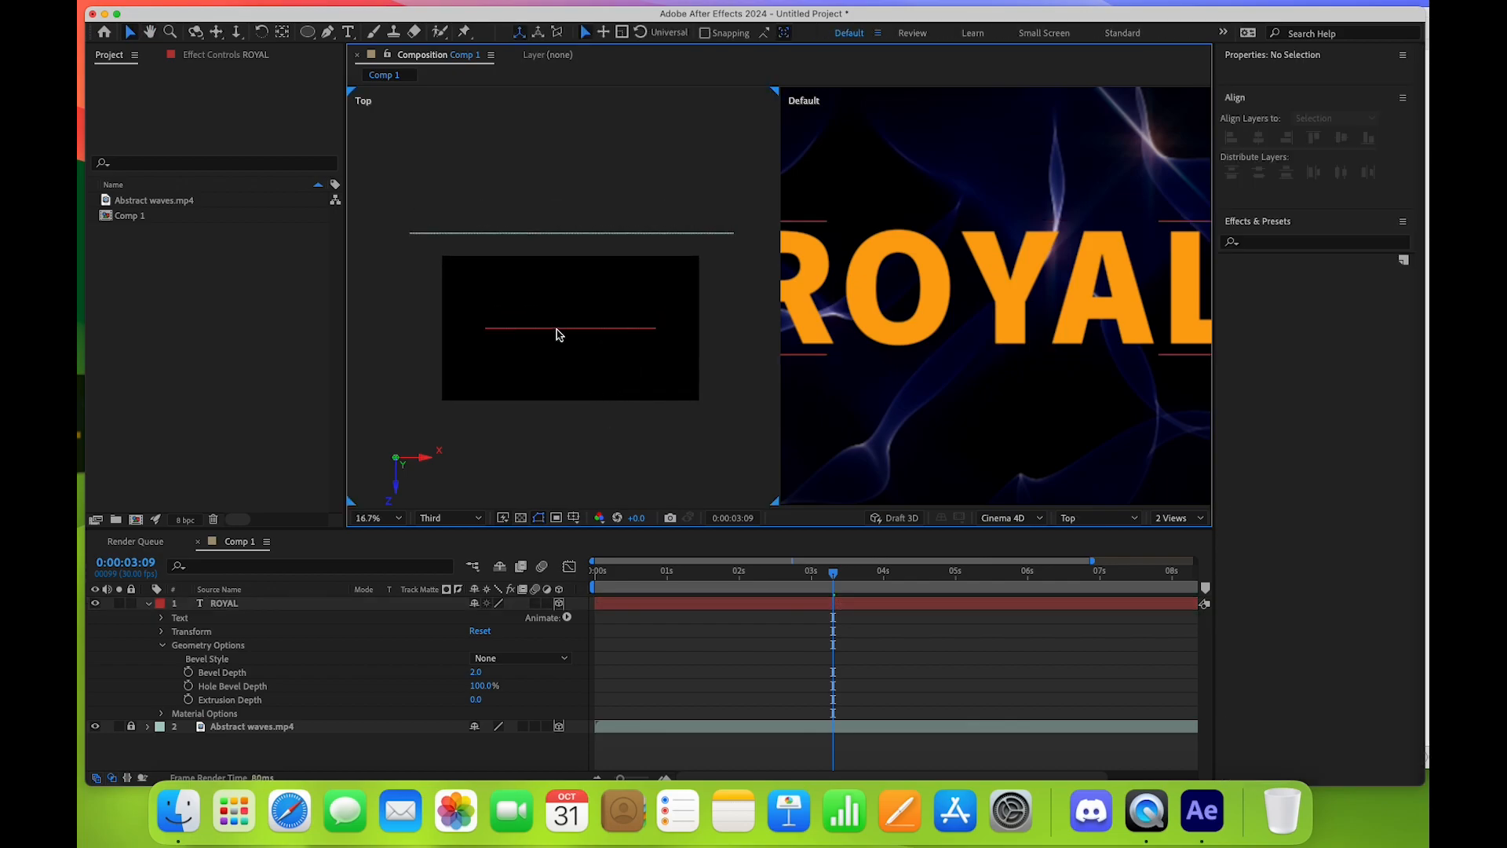
Set the ROYAL text's extrusion depth to 120 and its bevel style to Concave
left_click(226, 701)
mouse_move(477, 705)
left_mouse_down()
mouse_move(537, 699)
mouse_move(498, 700)
left_mouse_up()
left_click(480, 699)
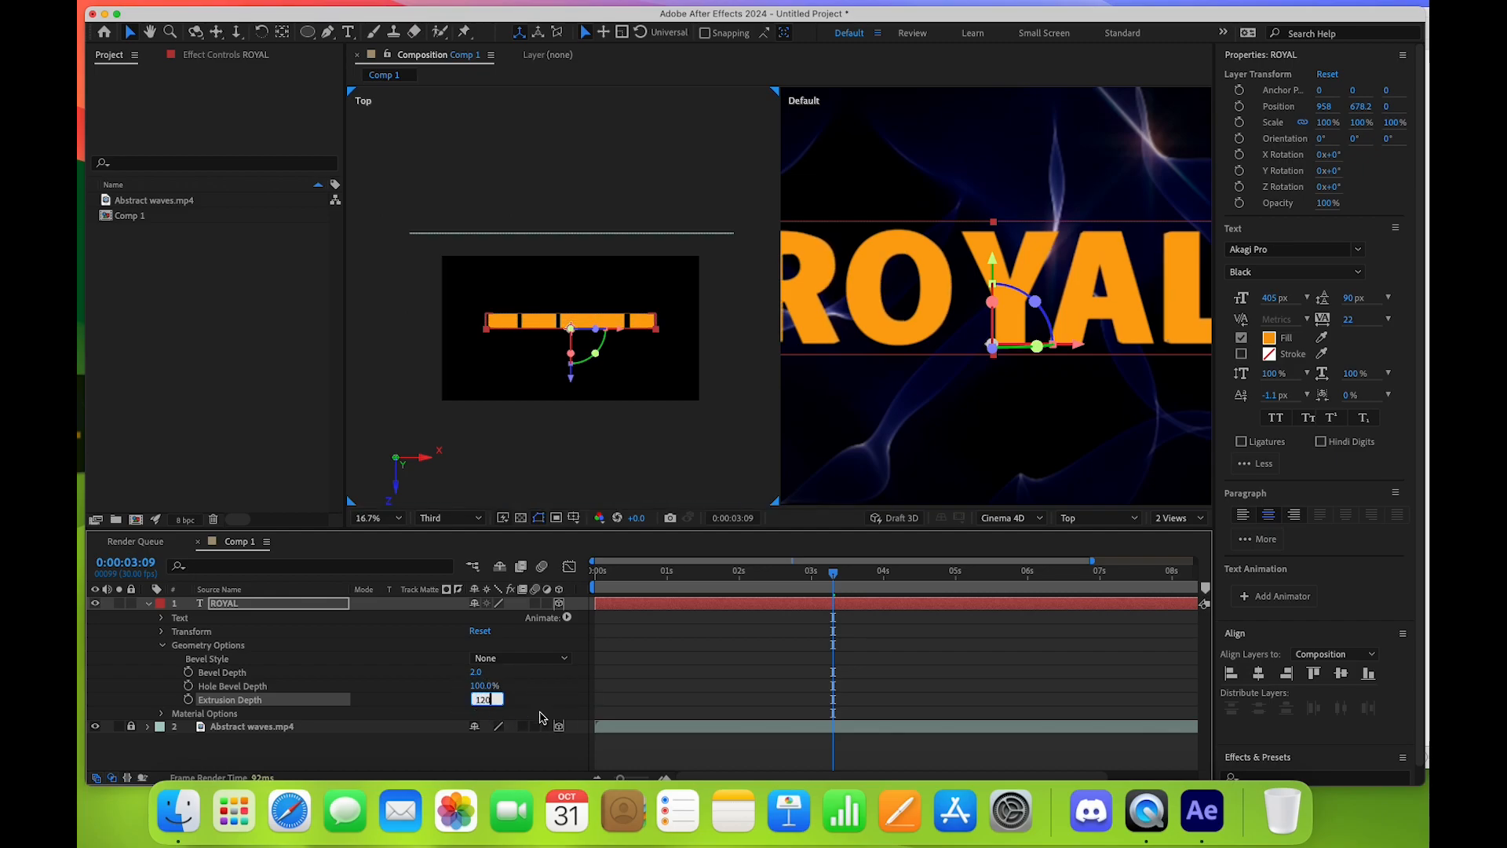
left_click(540, 716)
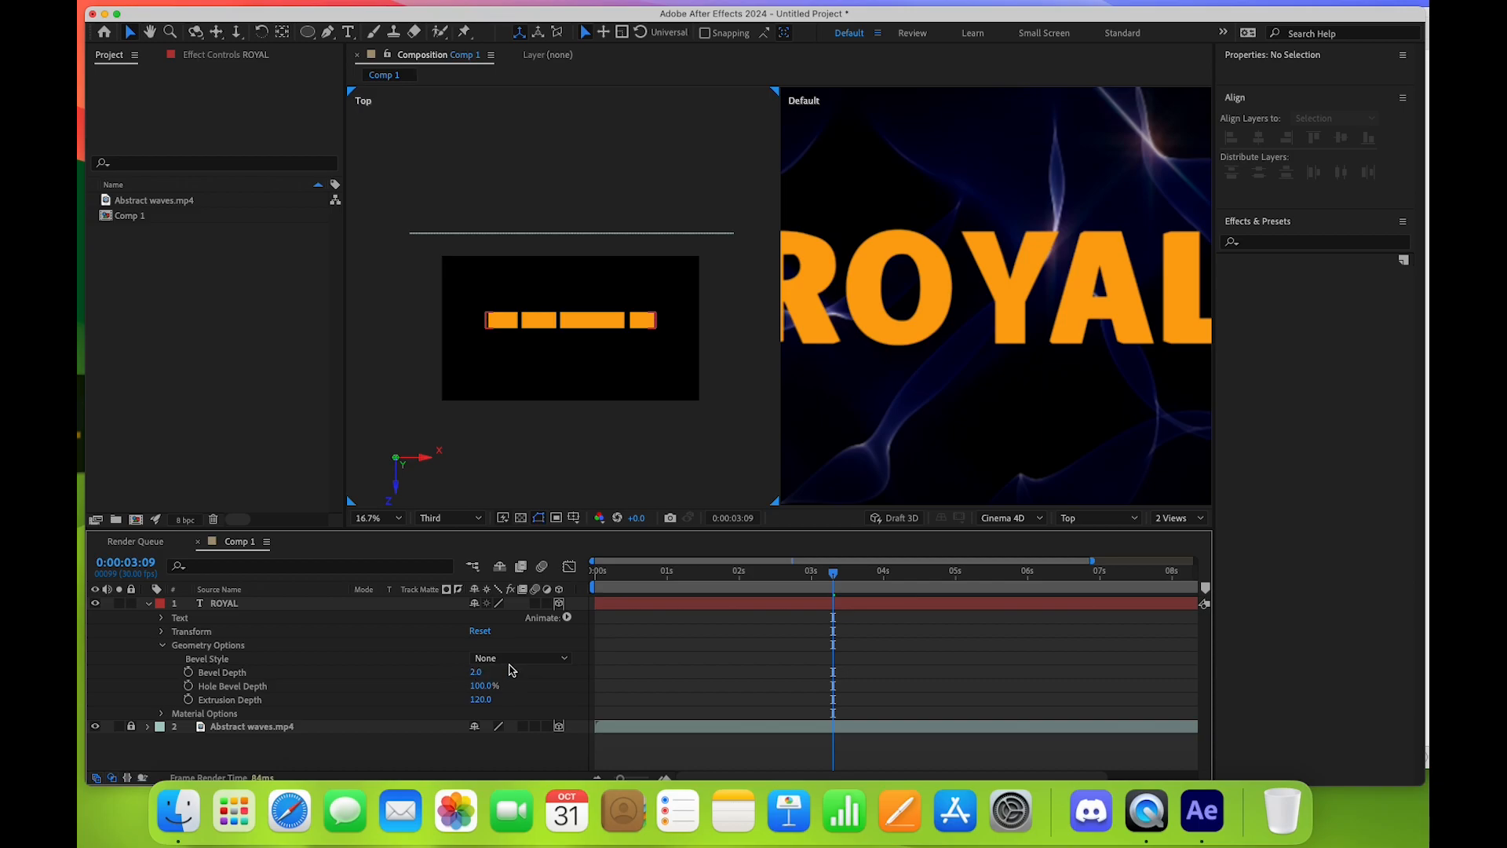
left_click(512, 660)
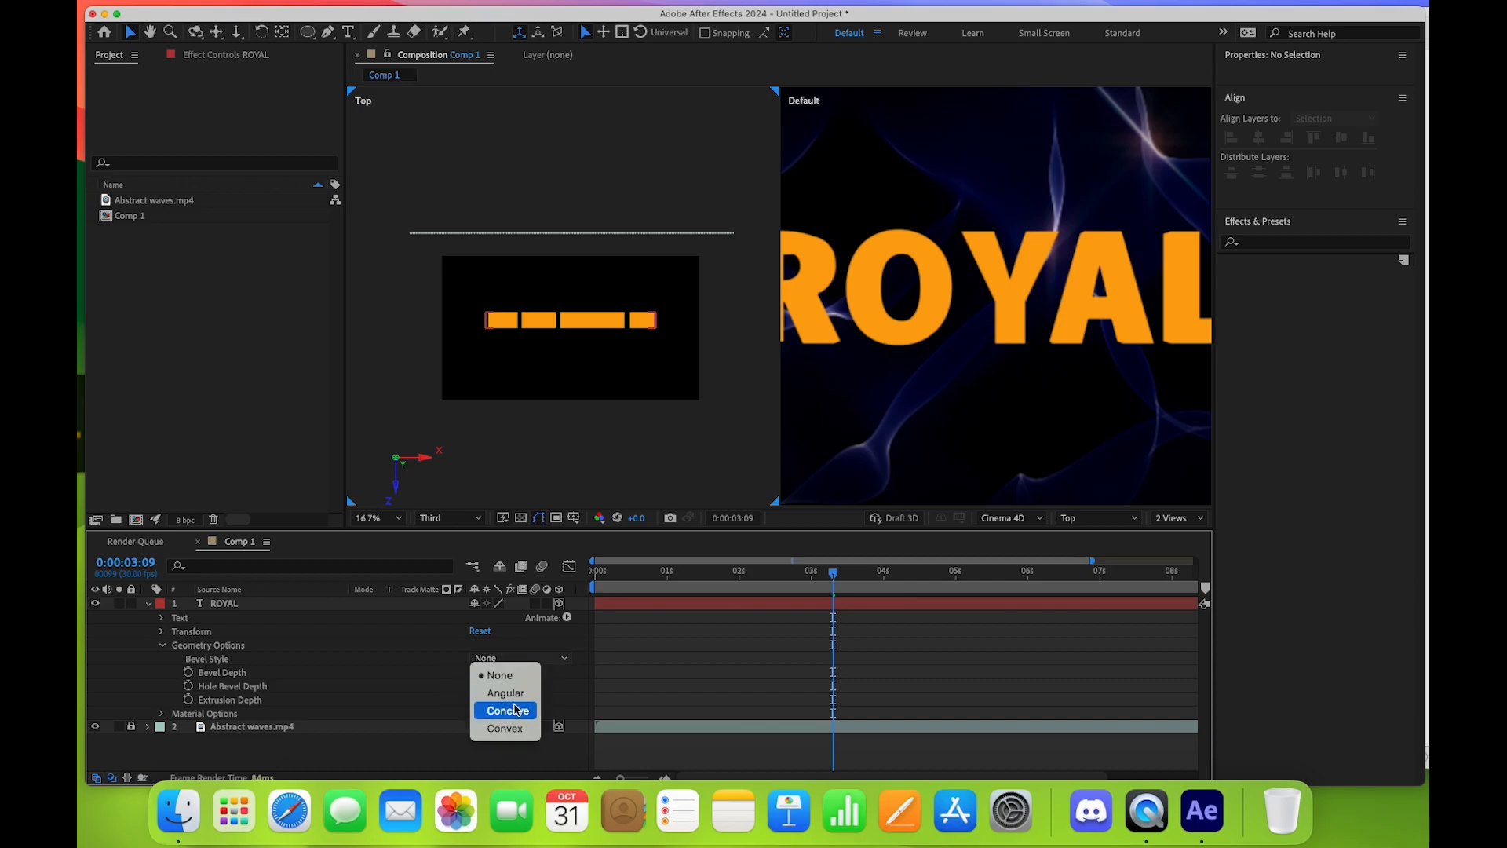
left_click(511, 711)
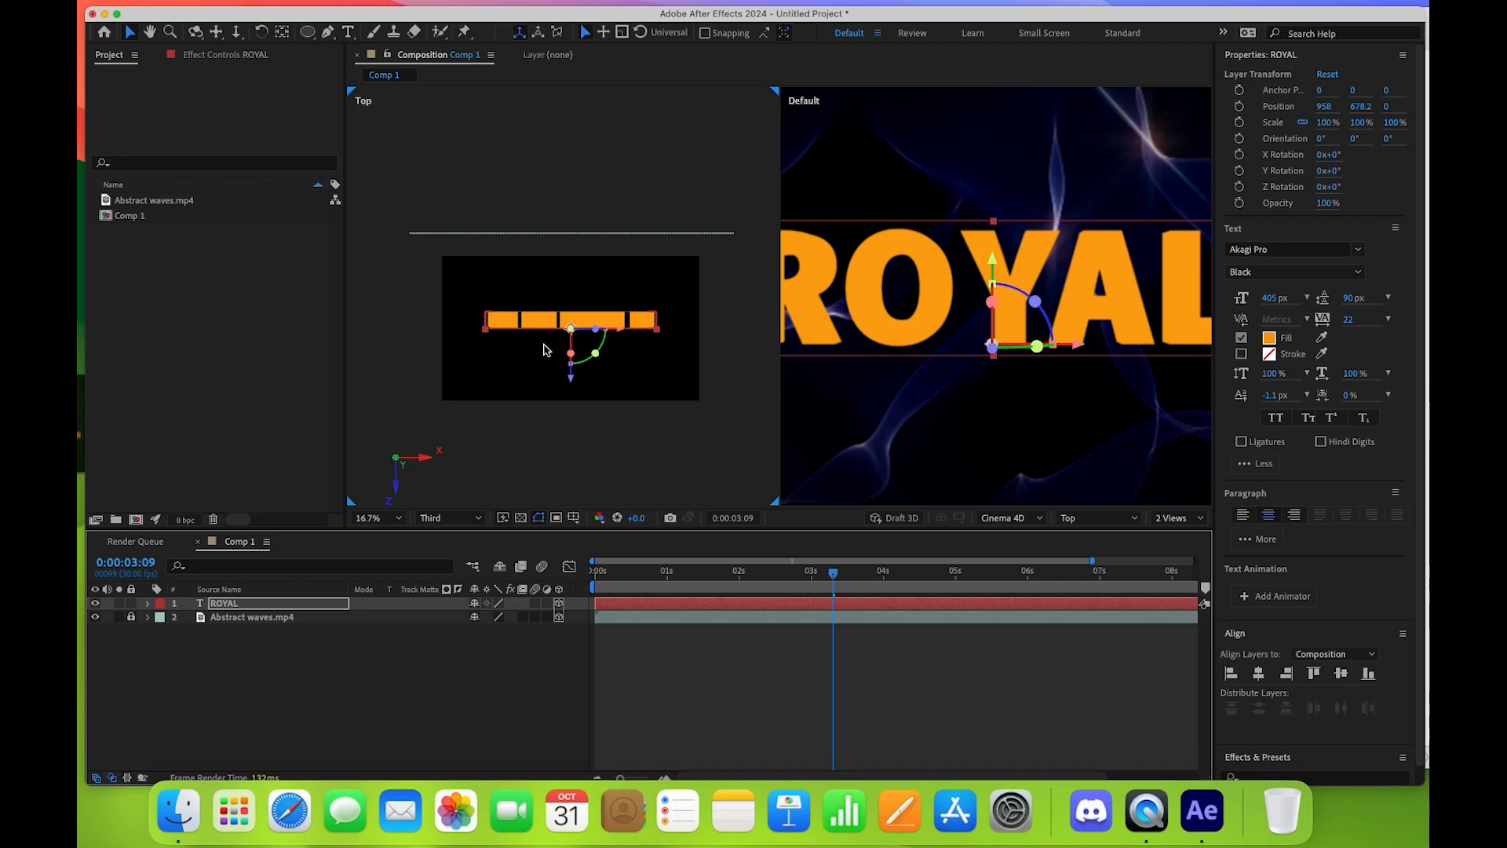
Add a new light layer named Back to the composition
left_click(409, 654)
right_click(407, 653)
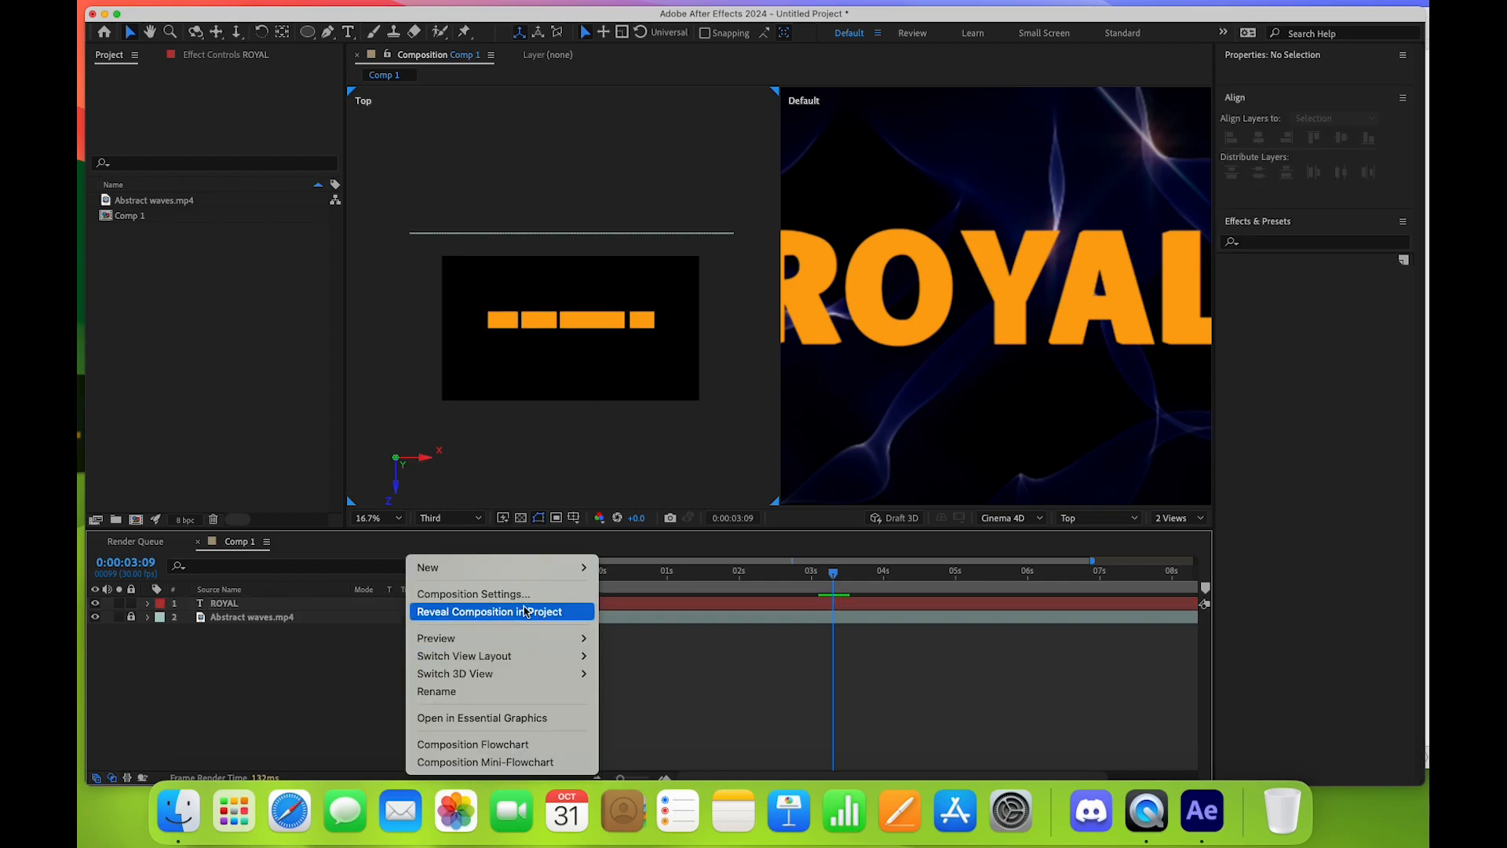
mouse_move(519, 573)
left_click(640, 631)
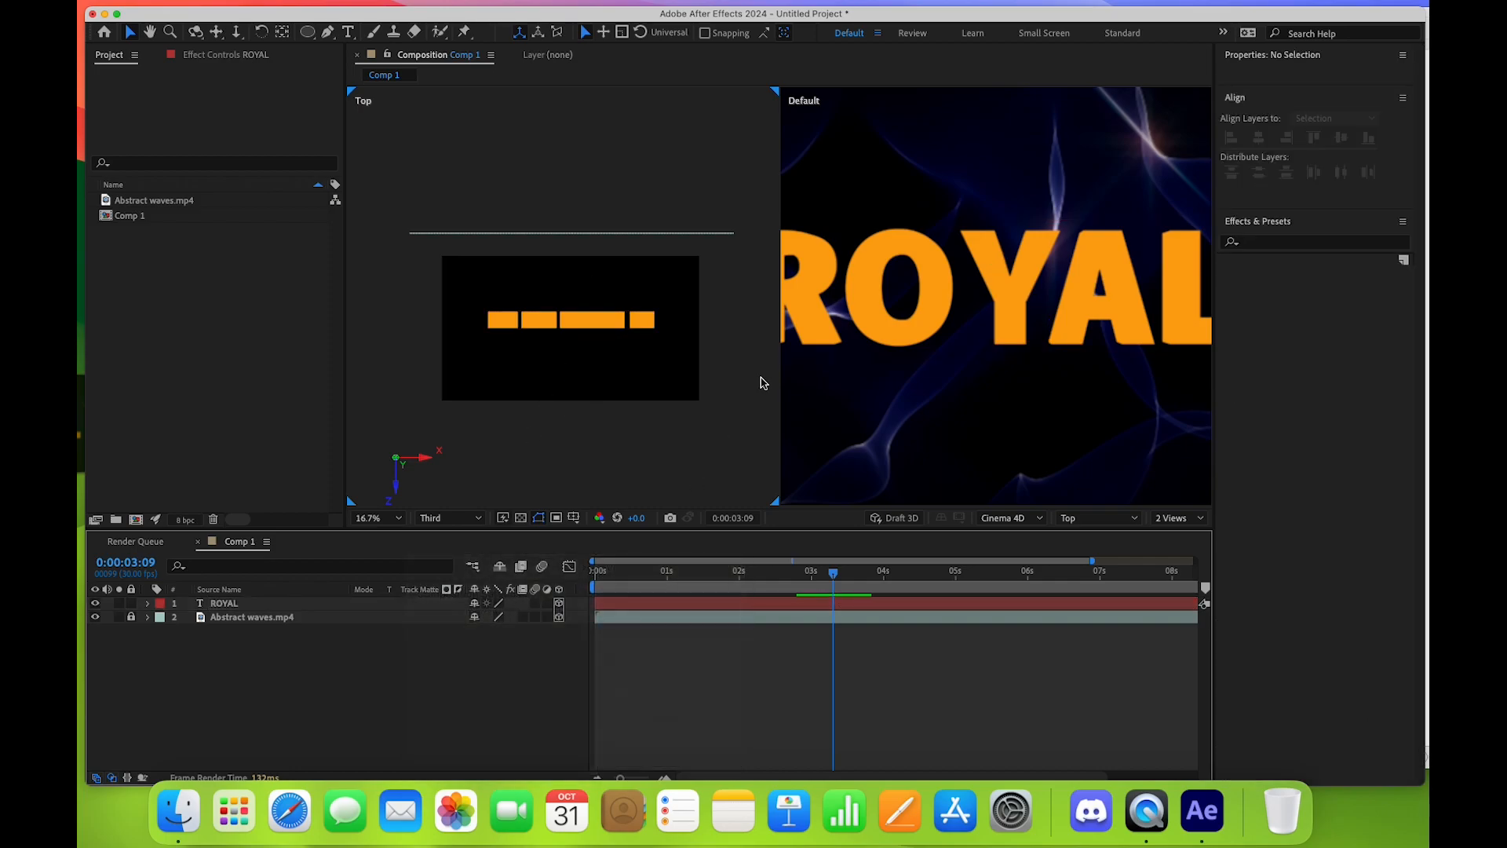
type("Back")
left_click(831, 584)
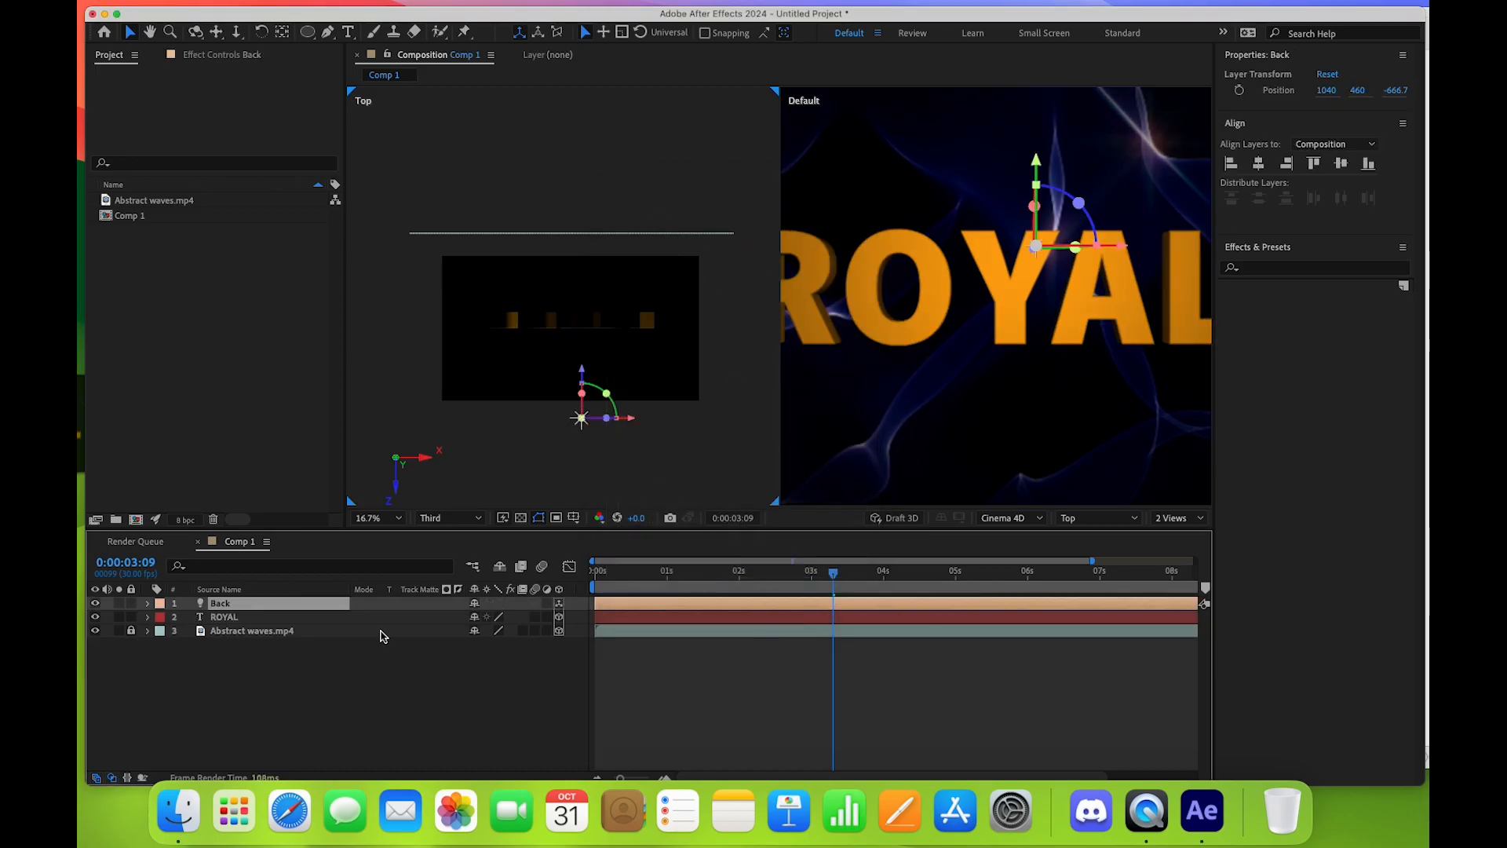
Move the Back light along its Z axis in the top view, away from the text, to about Z -2796
left_click_drag(583, 375, 590, 463)
key("space")
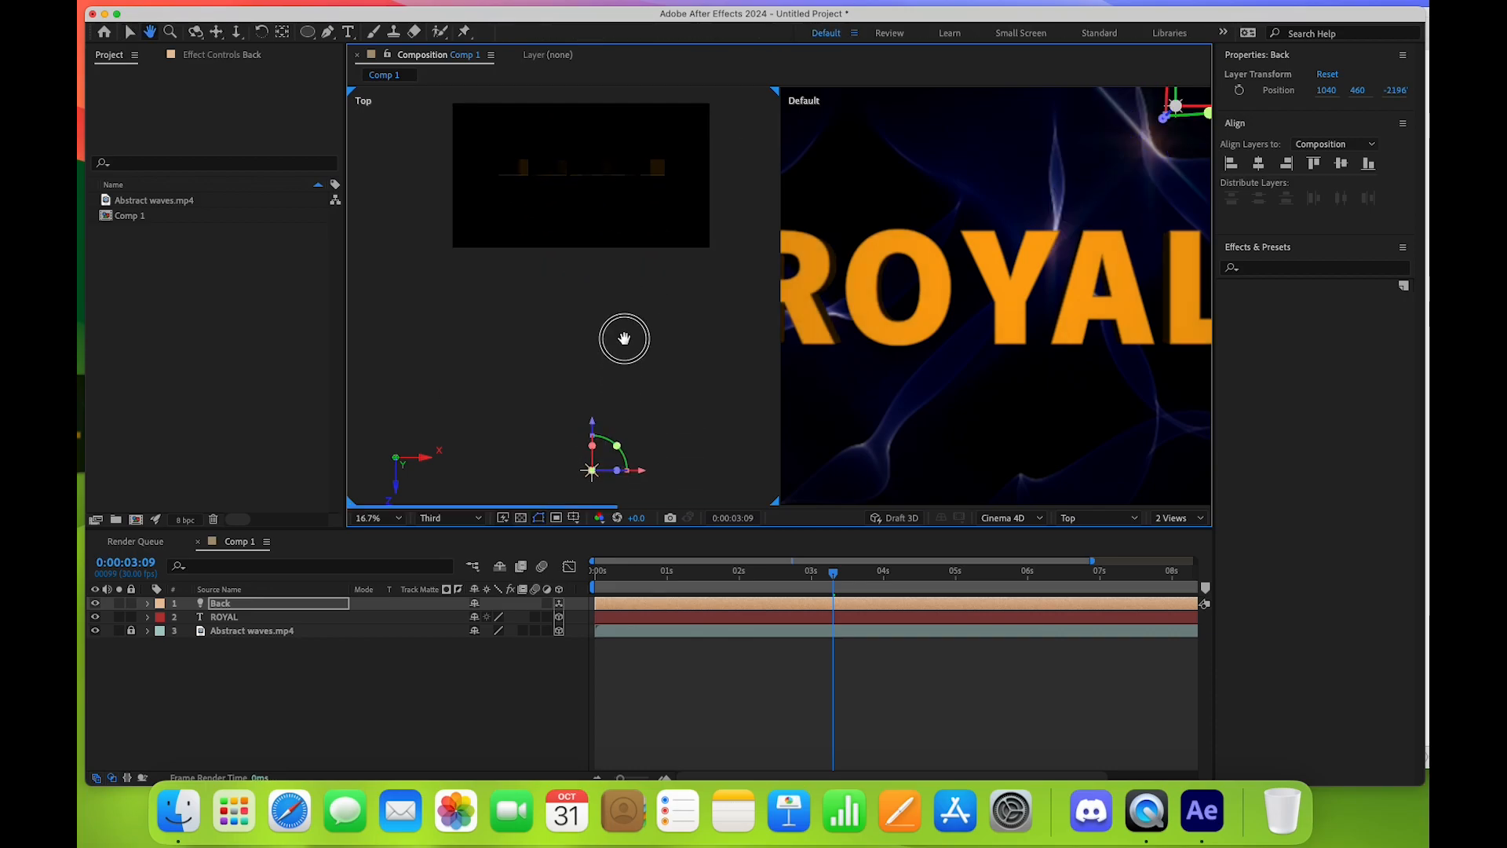
left_click_drag(623, 356, 626, 233)
left_click_drag(594, 320, 595, 404)
key("space")
left_click_drag(634, 236, 625, 329)
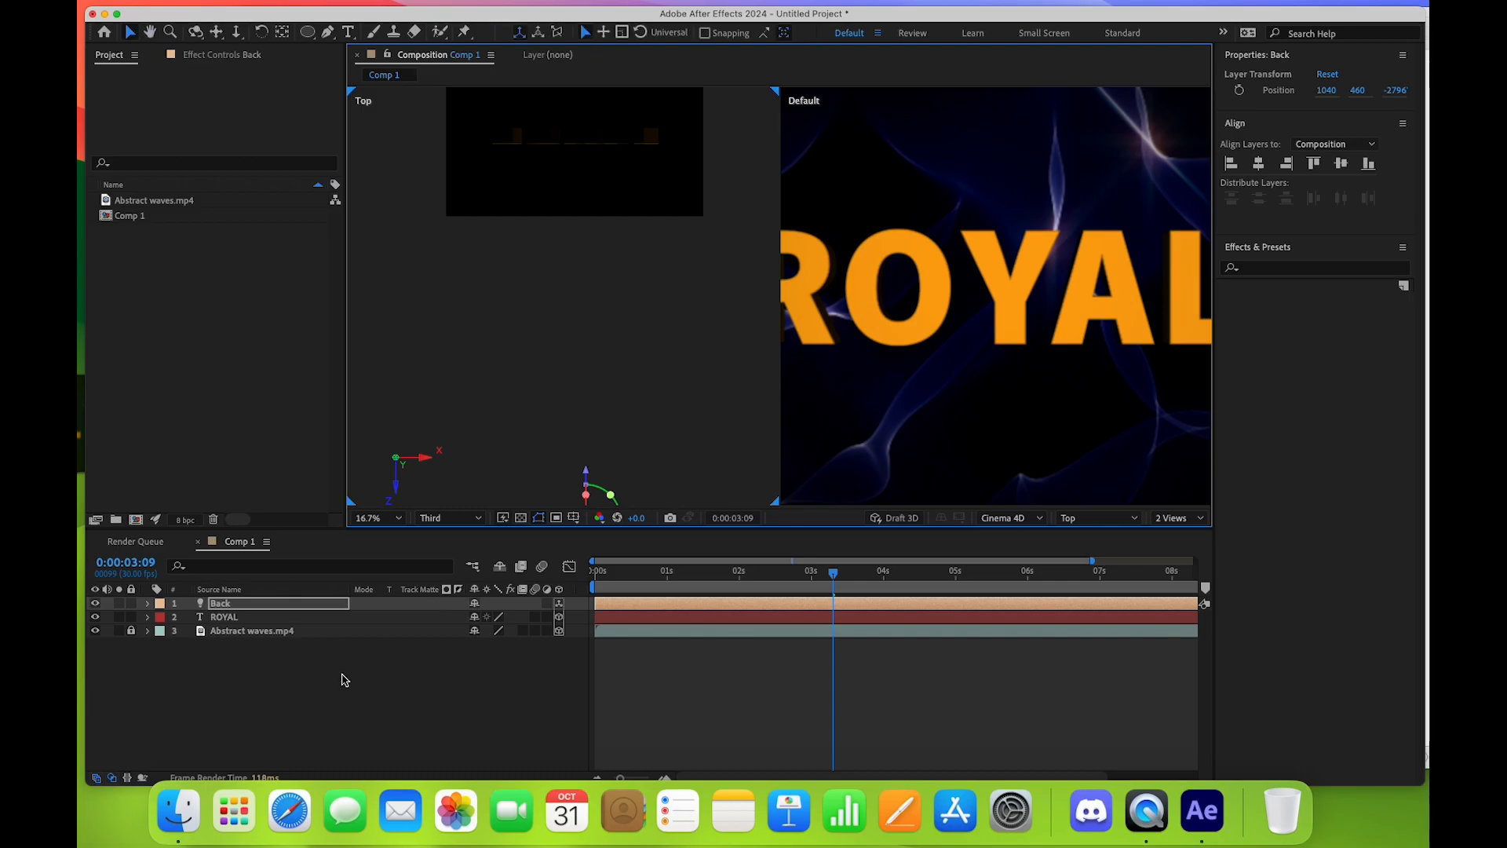
Duplicate the Back light, place the original below the ROYAL layer, and move the copy behind the text to about Z 561
key("super+d")
mouse_move(236, 618)
left_mouse_down()
mouse_move(225, 638)
mouse_move(231, 622)
left_mouse_up()
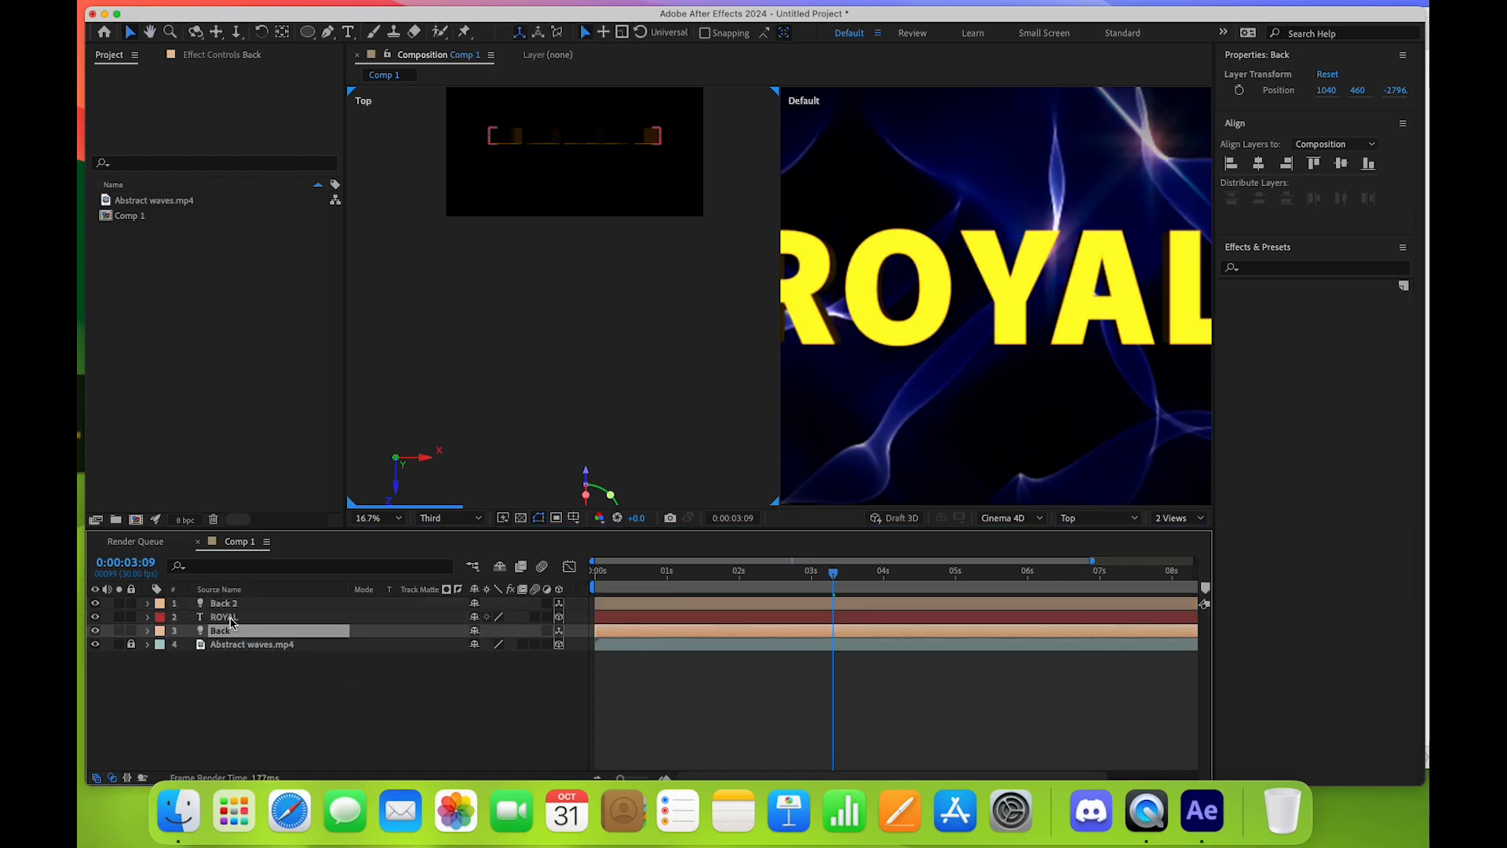
left_click(231, 605)
left_click_drag(587, 471, 599, 94)
left_click_drag(621, 208, 609, 363)
left_click_drag(578, 253, 582, 174)
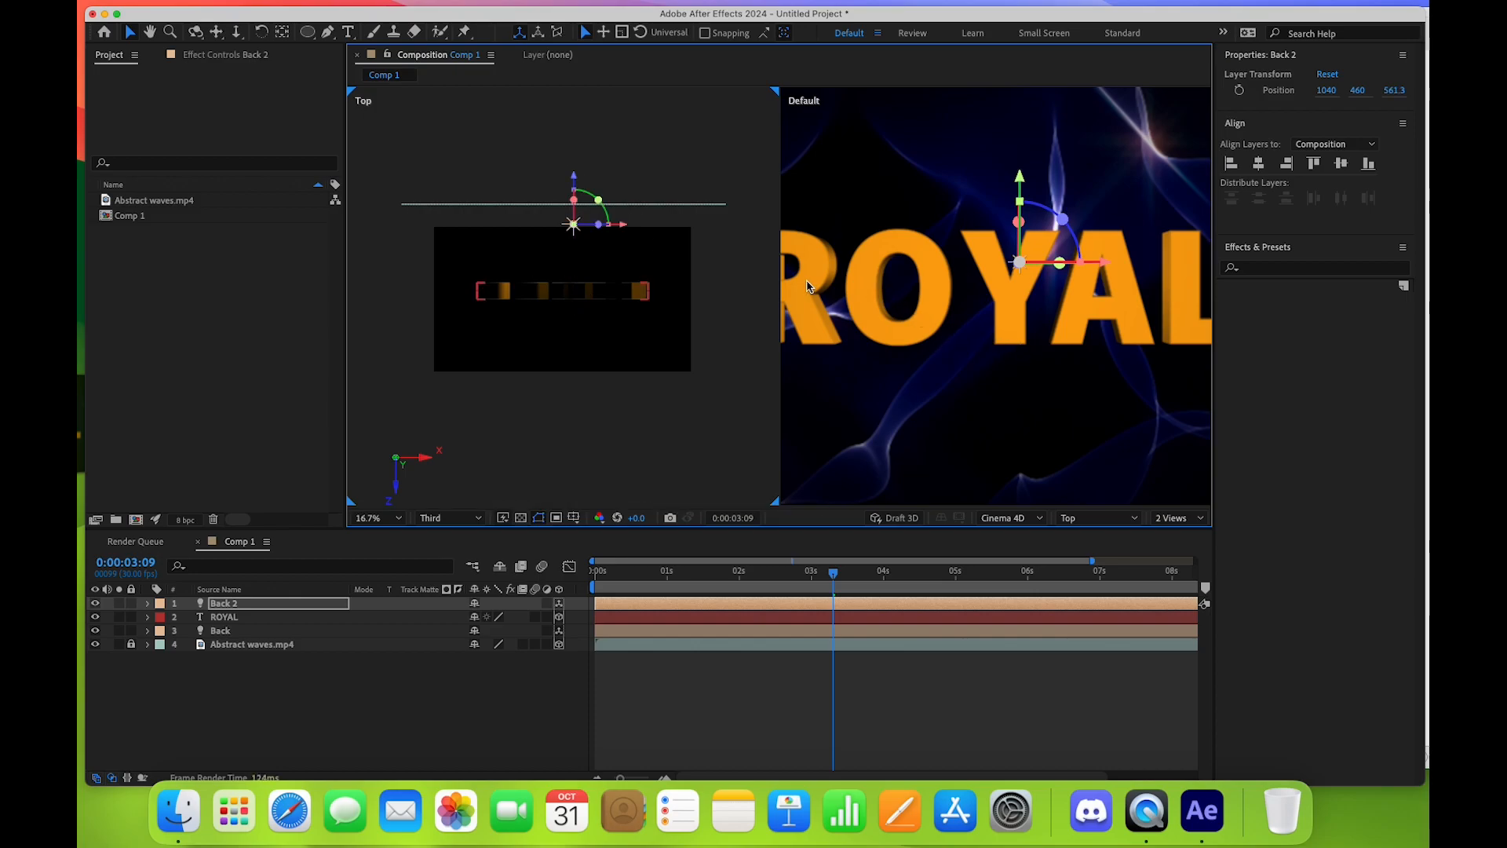
Toggle the Back 2 light's visibility repeatedly to compare its effect on the text, leaving it on
left_click(95, 603)
left_click(96, 603)
left_click(96, 603)
left_click(96, 603)
left_click(96, 603)
left_click(96, 603)
Set the preview resolution to Full and enlarge the front view to 200% on the letter R
left_click(948, 401)
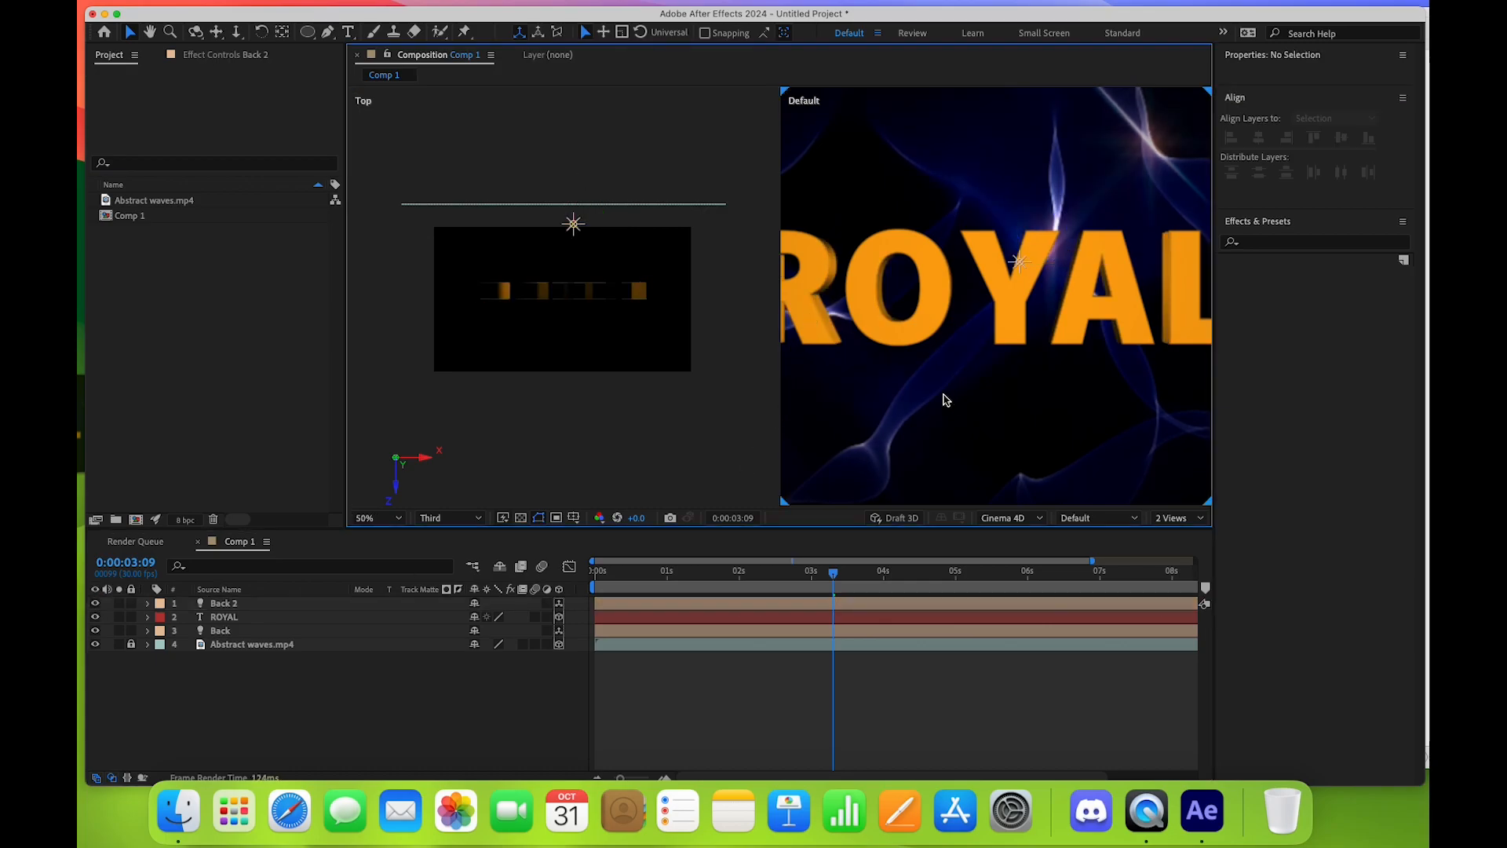
key(".")
key("h")
left_click_drag(883, 340, 1127, 350)
mouse_move(951, 341)
left_mouse_down()
mouse_move(1038, 351)
mouse_move(965, 357)
left_mouse_up()
key("v")
left_click(447, 517)
left_click(441, 557)
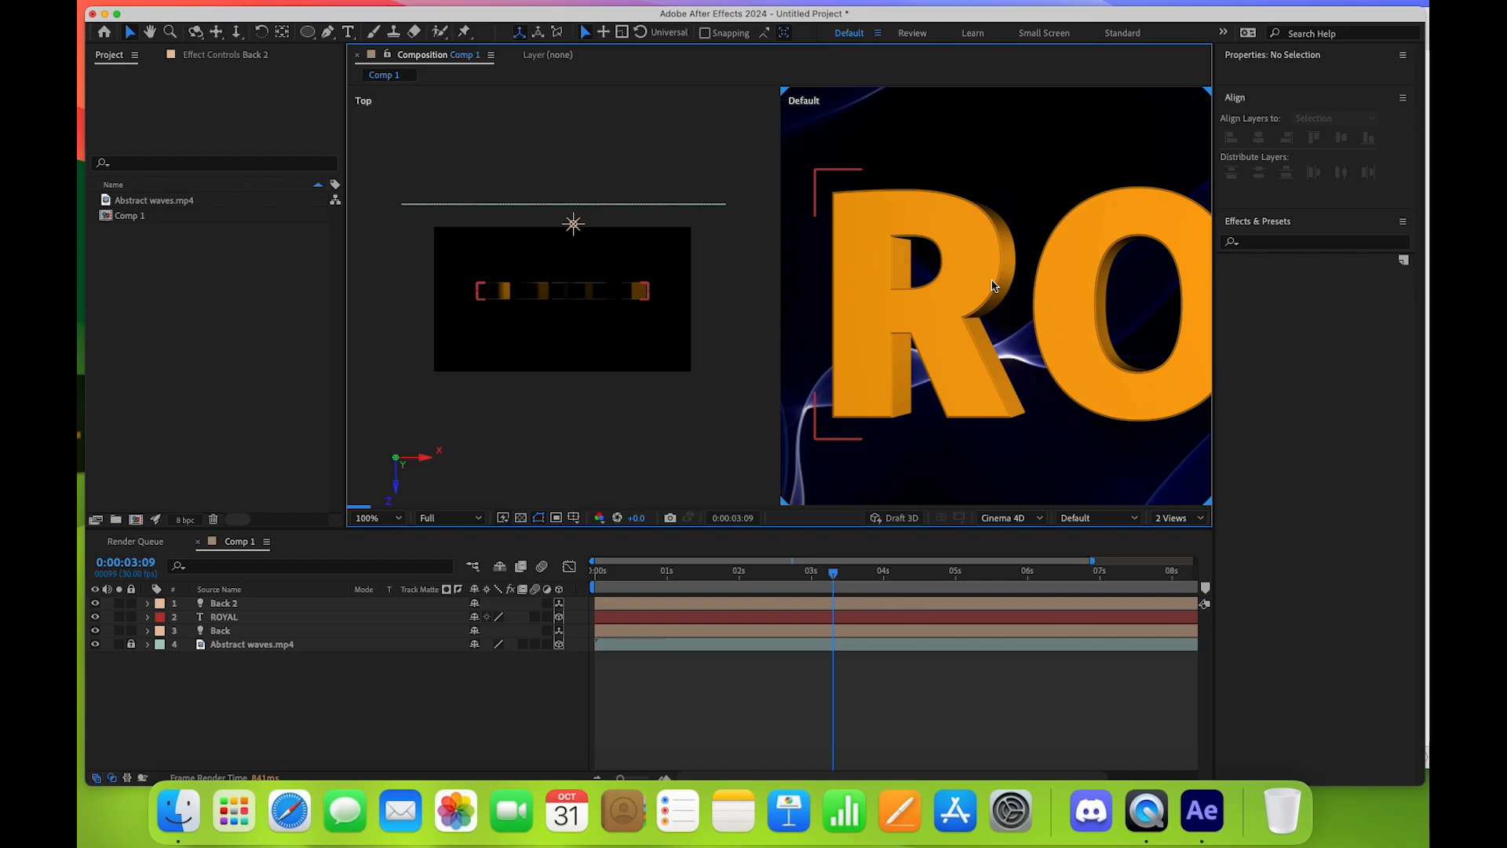
scroll(1008, 326, "up", 1)
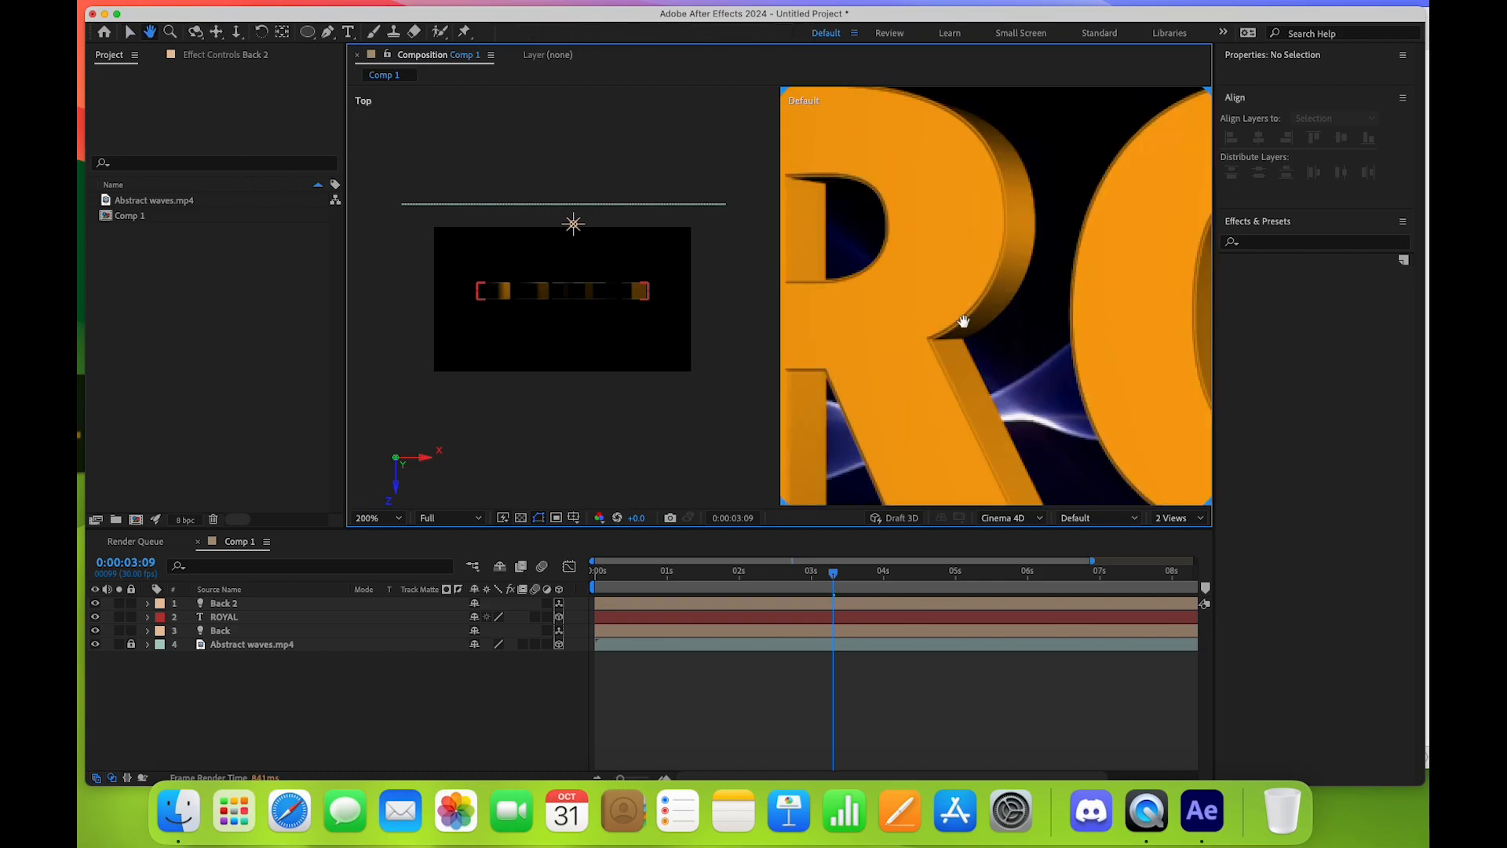
left_click_drag(963, 322, 983, 349)
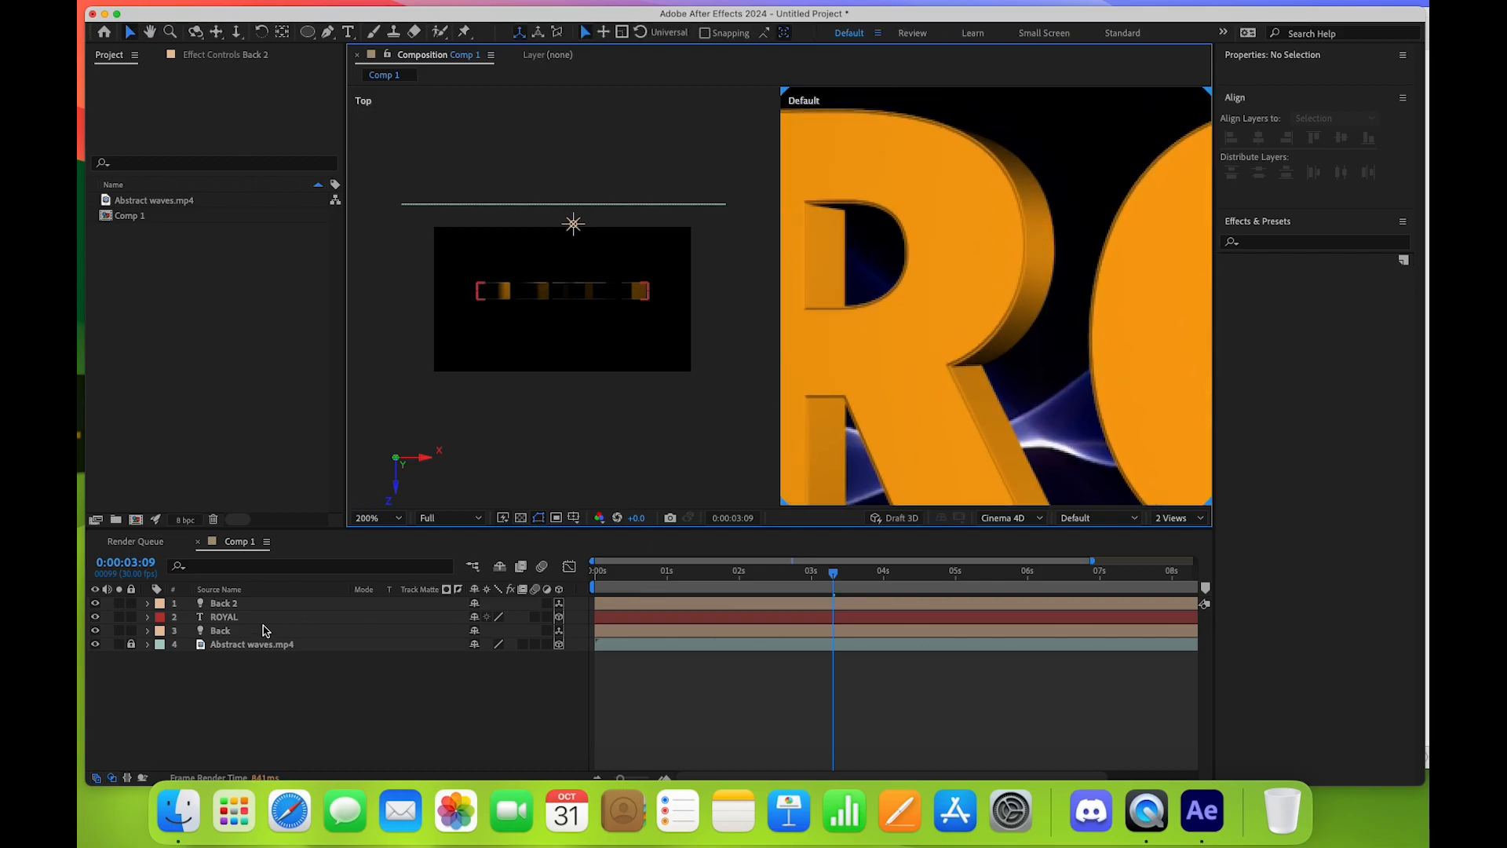
Set the bevel depth in the ROYAL layer's geometry options to 6
left_click(214, 618)
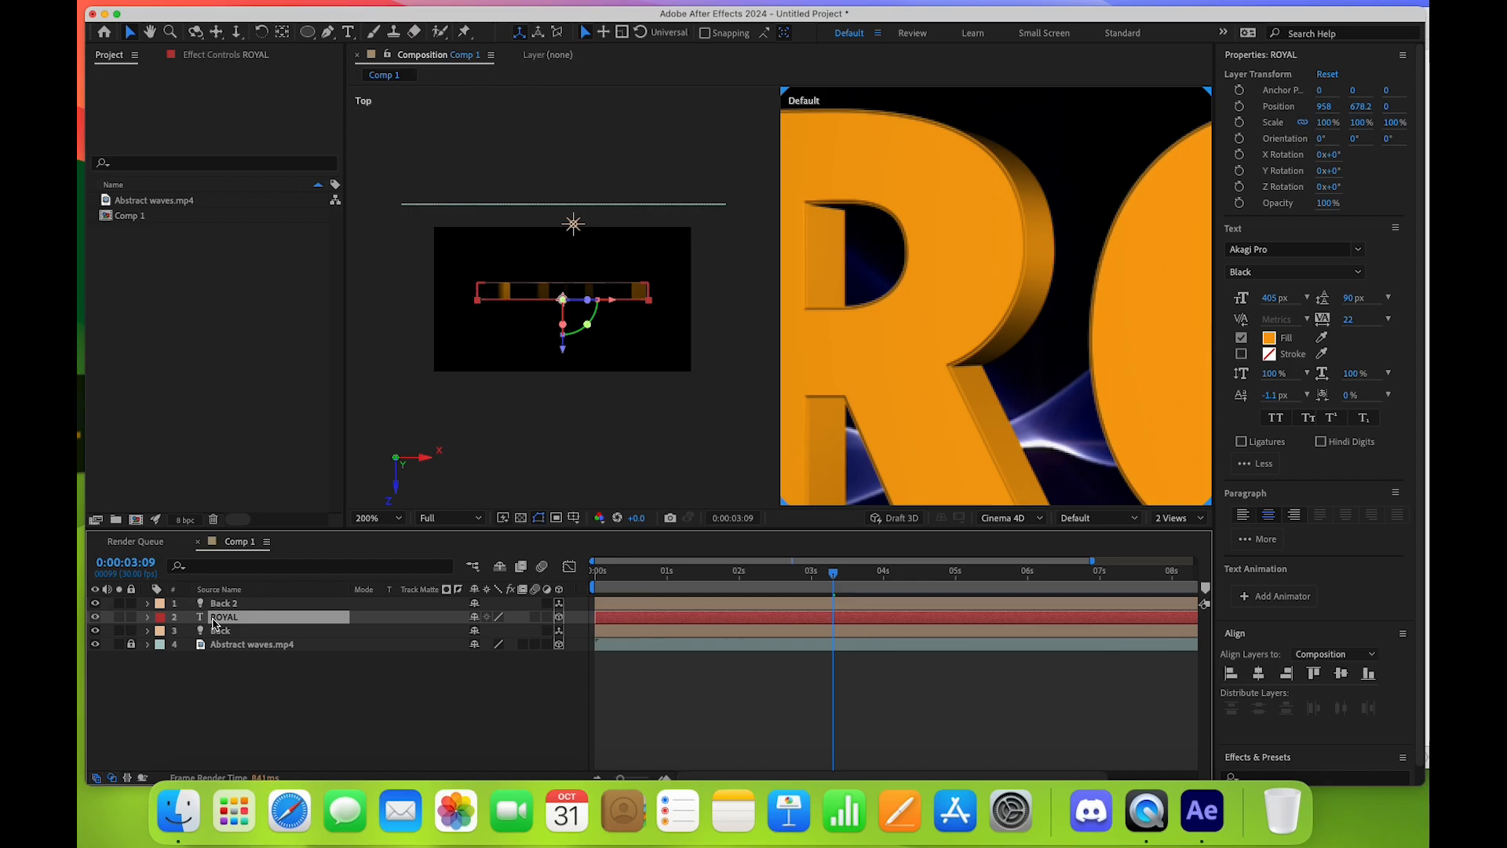
left_click(148, 618)
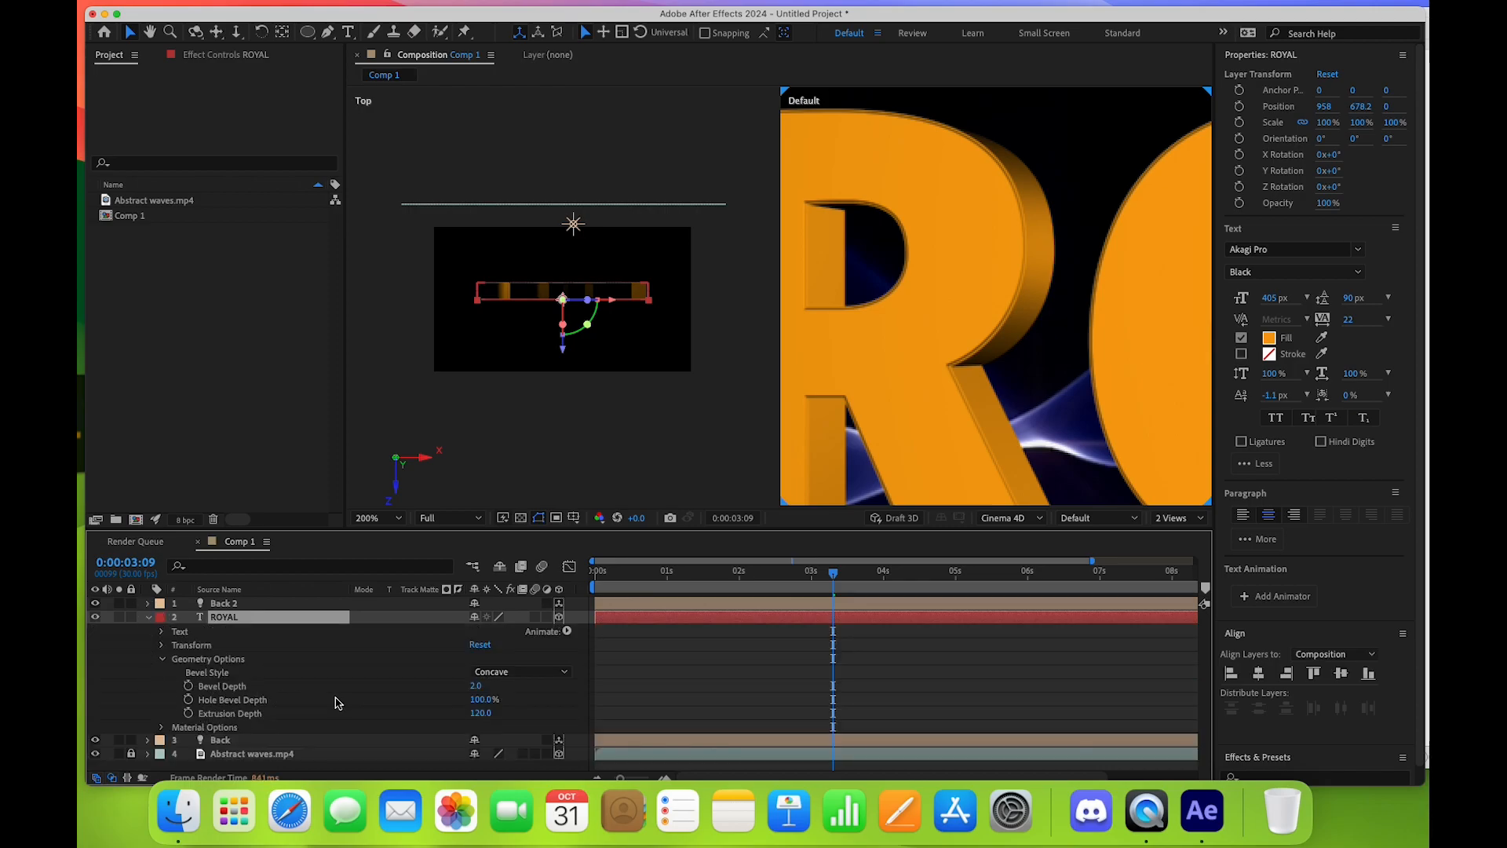
left_click(475, 685)
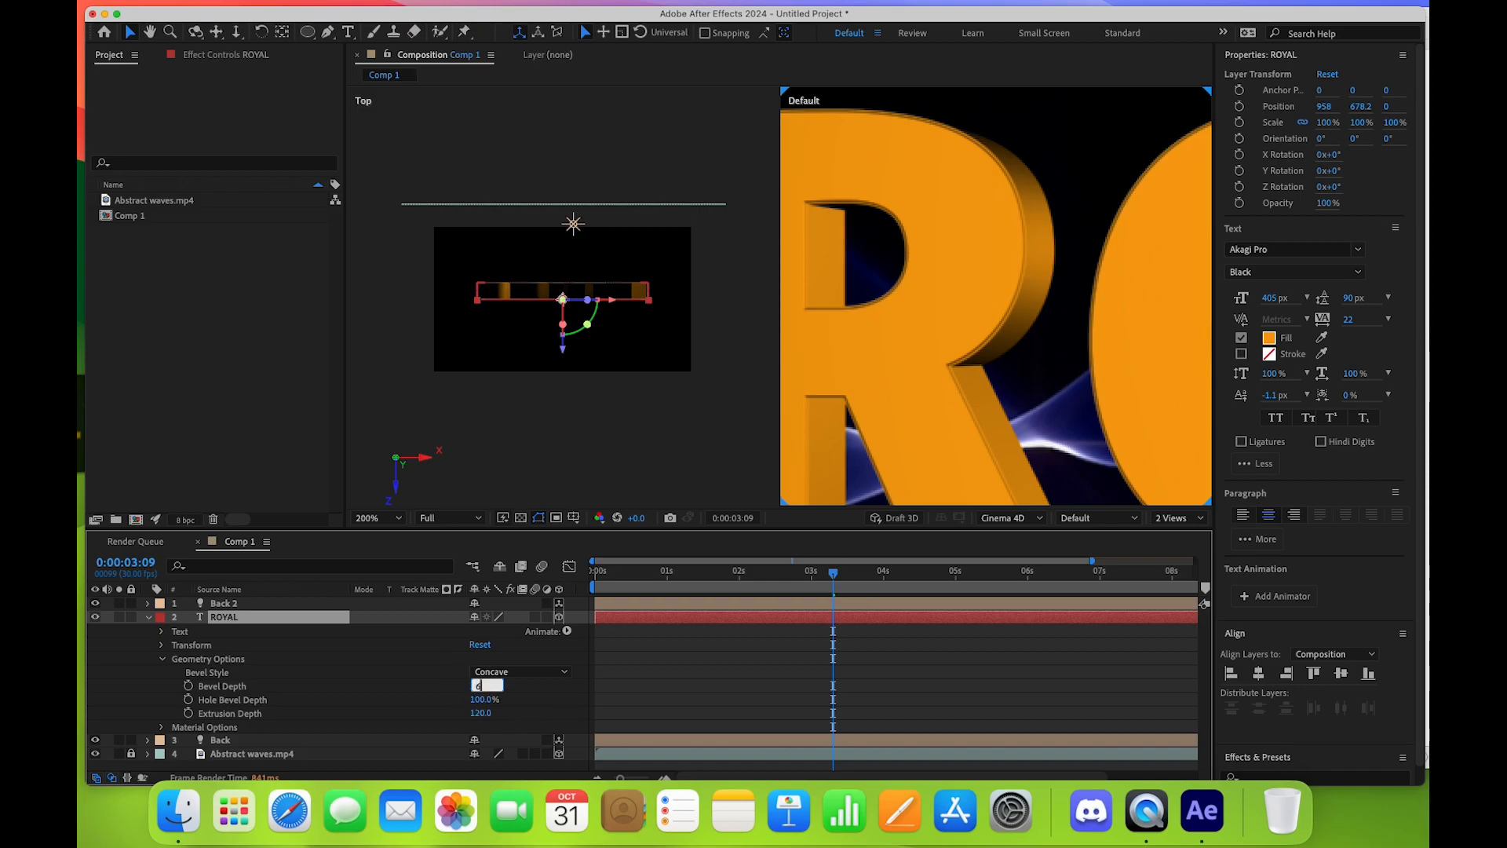
key("Return")
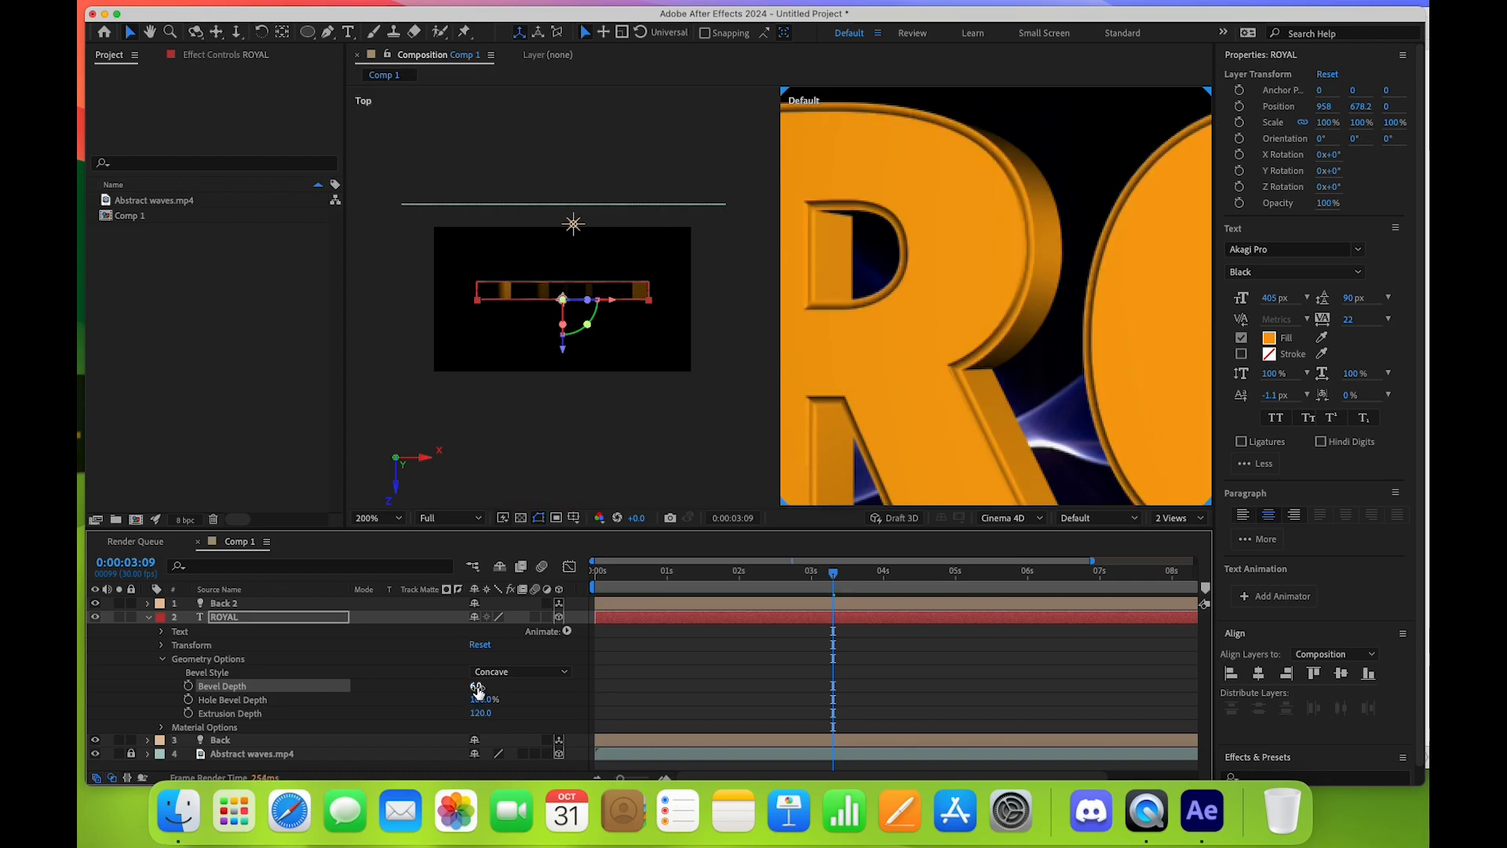
Try the Convex bevel style on the ROYAL text and change it to Angular
left_click(512, 671)
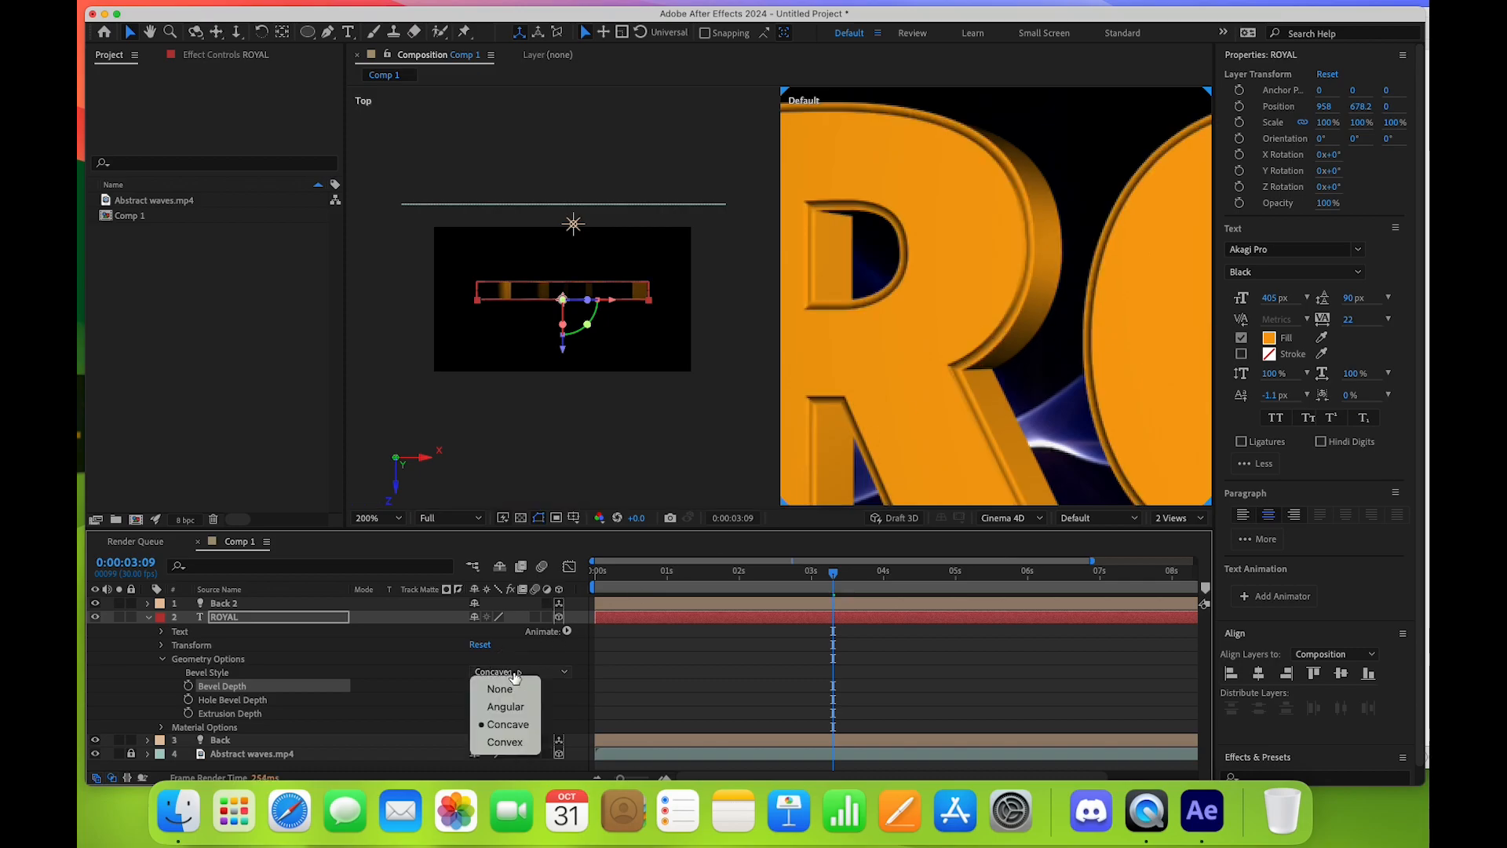
left_click(503, 743)
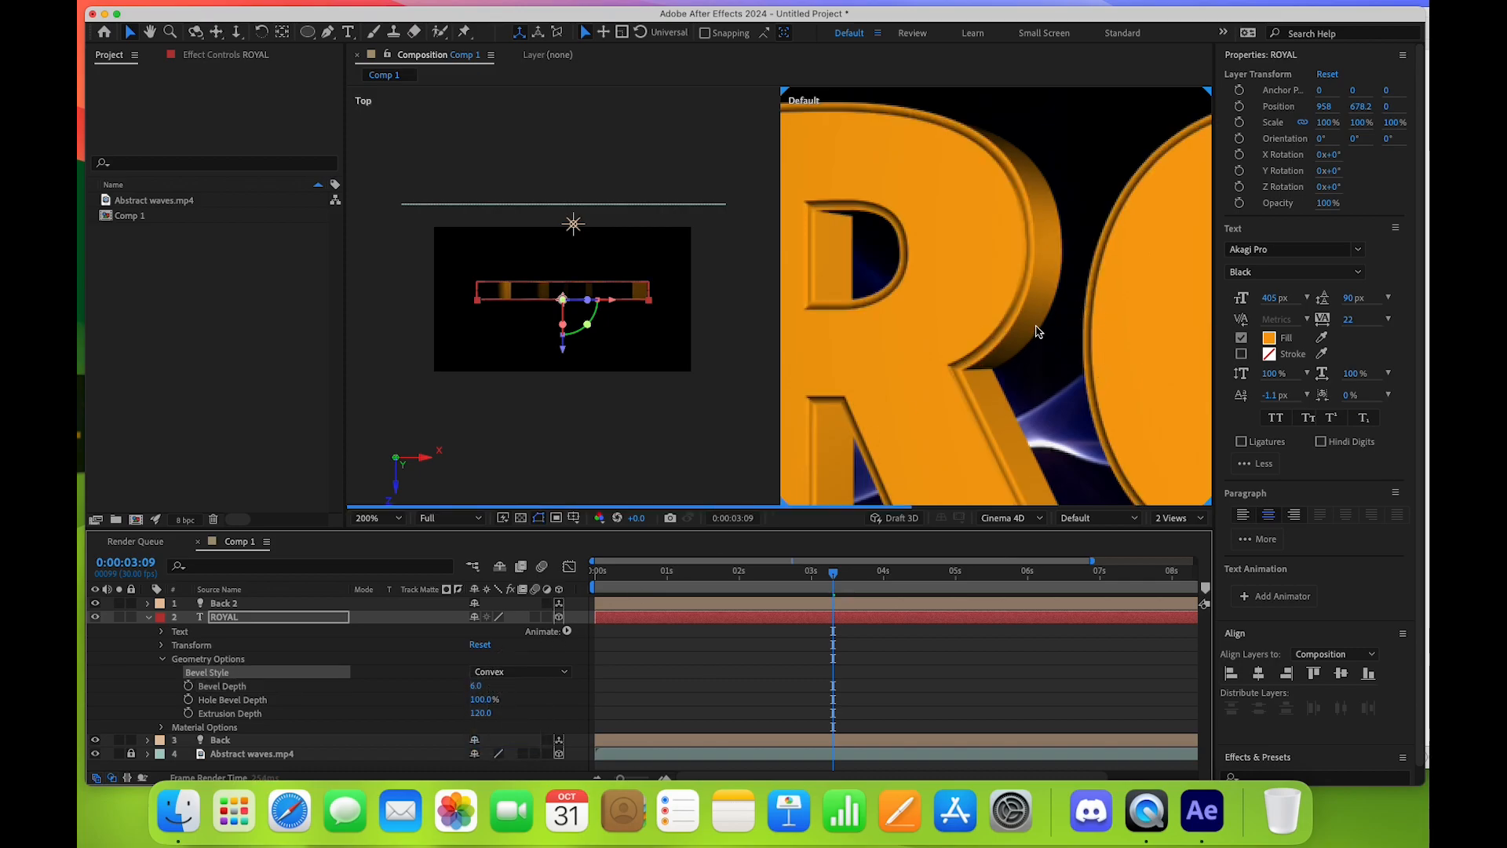
left_click(490, 672)
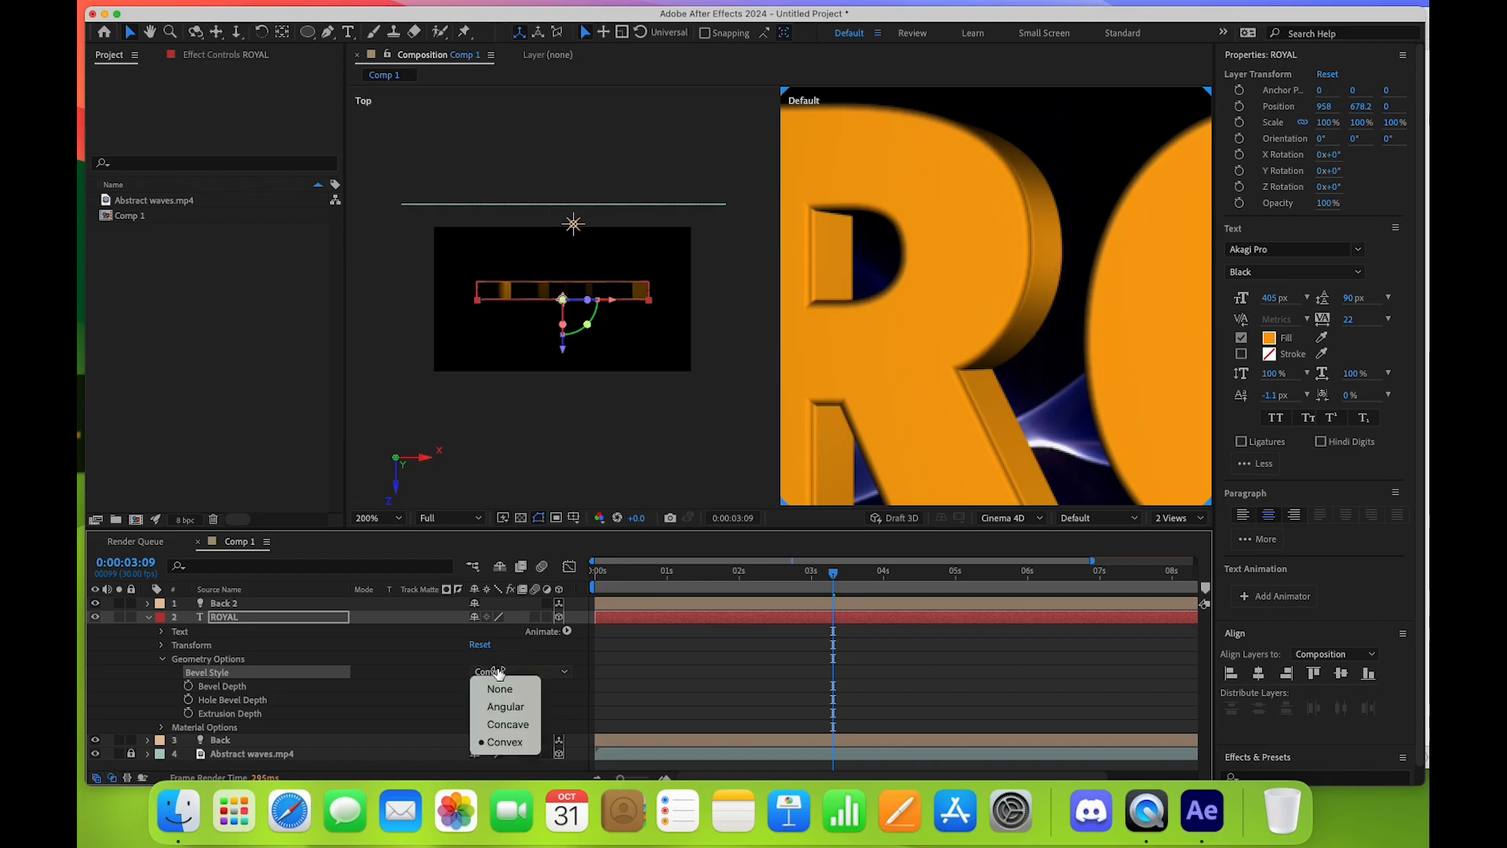
left_click(503, 707)
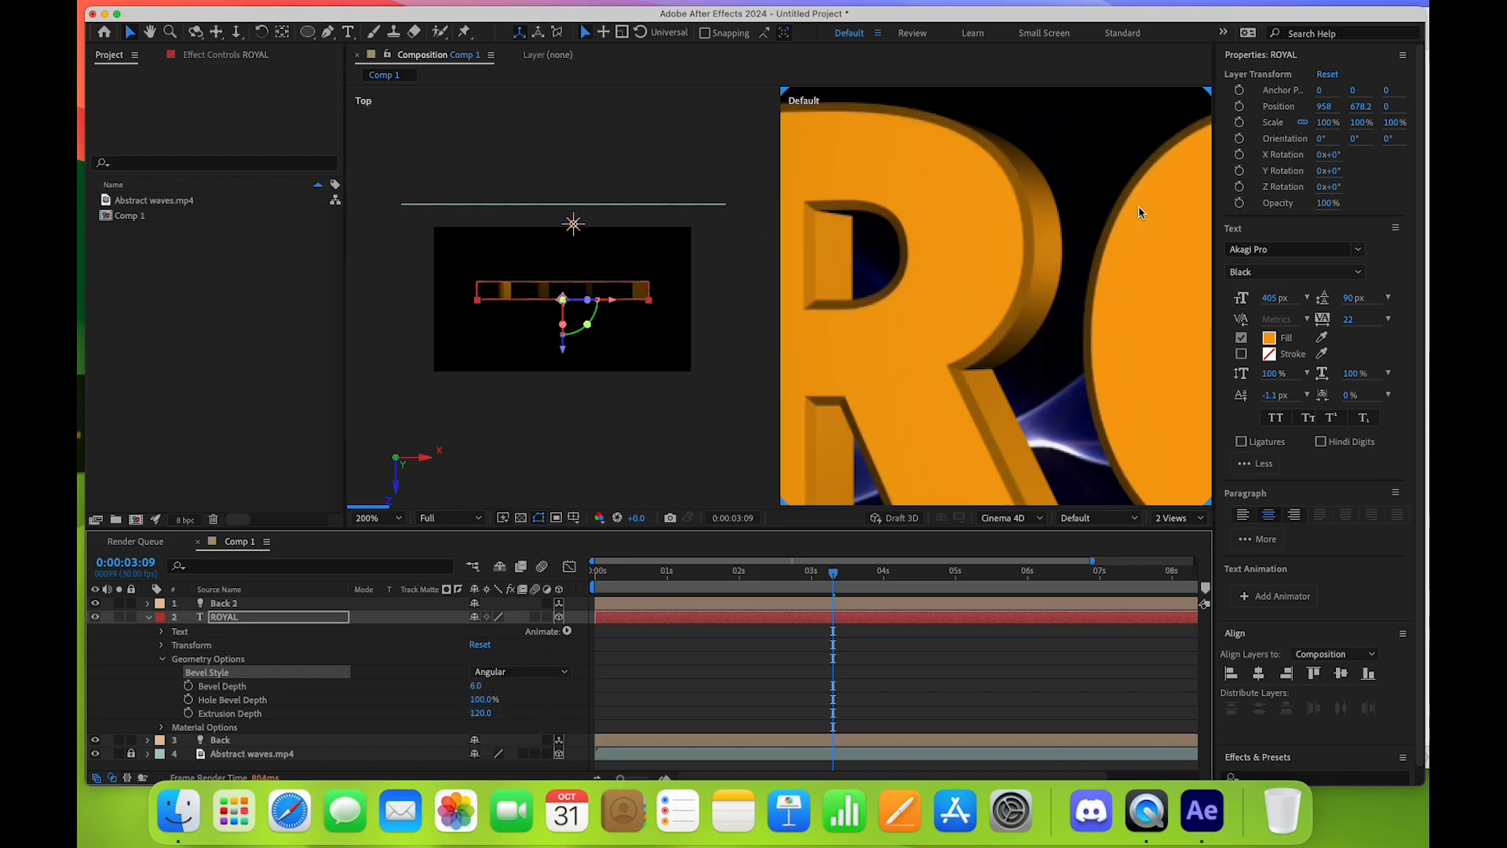
Examine the beveled ROYAL text in the front view at several magnifications, from the whole composition to individual letters
scroll(987, 373, "down", 2)
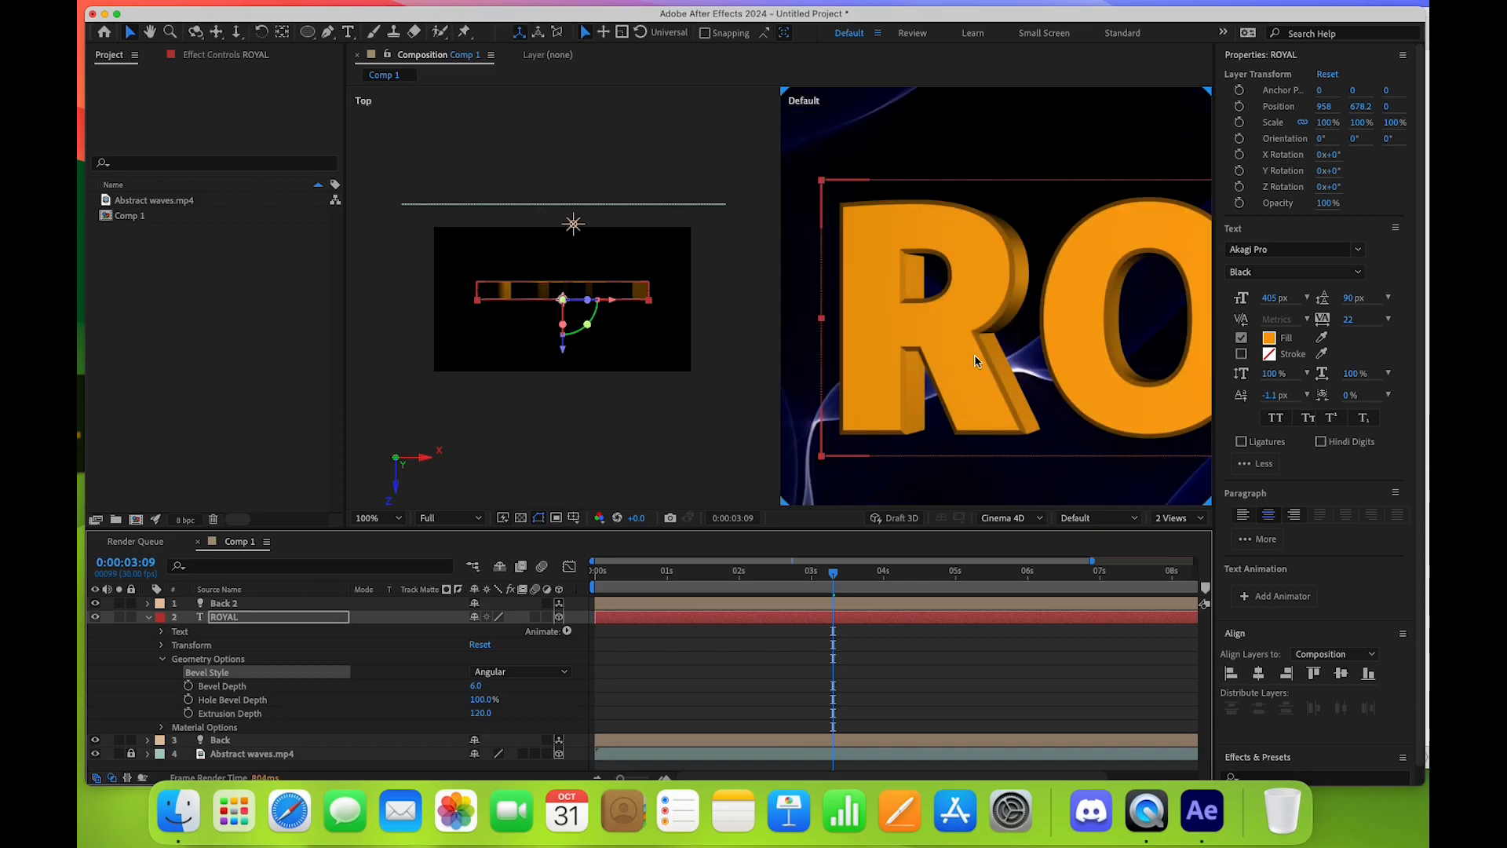
scroll(976, 357, "up", 1)
scroll(1090, 386, "down", 3)
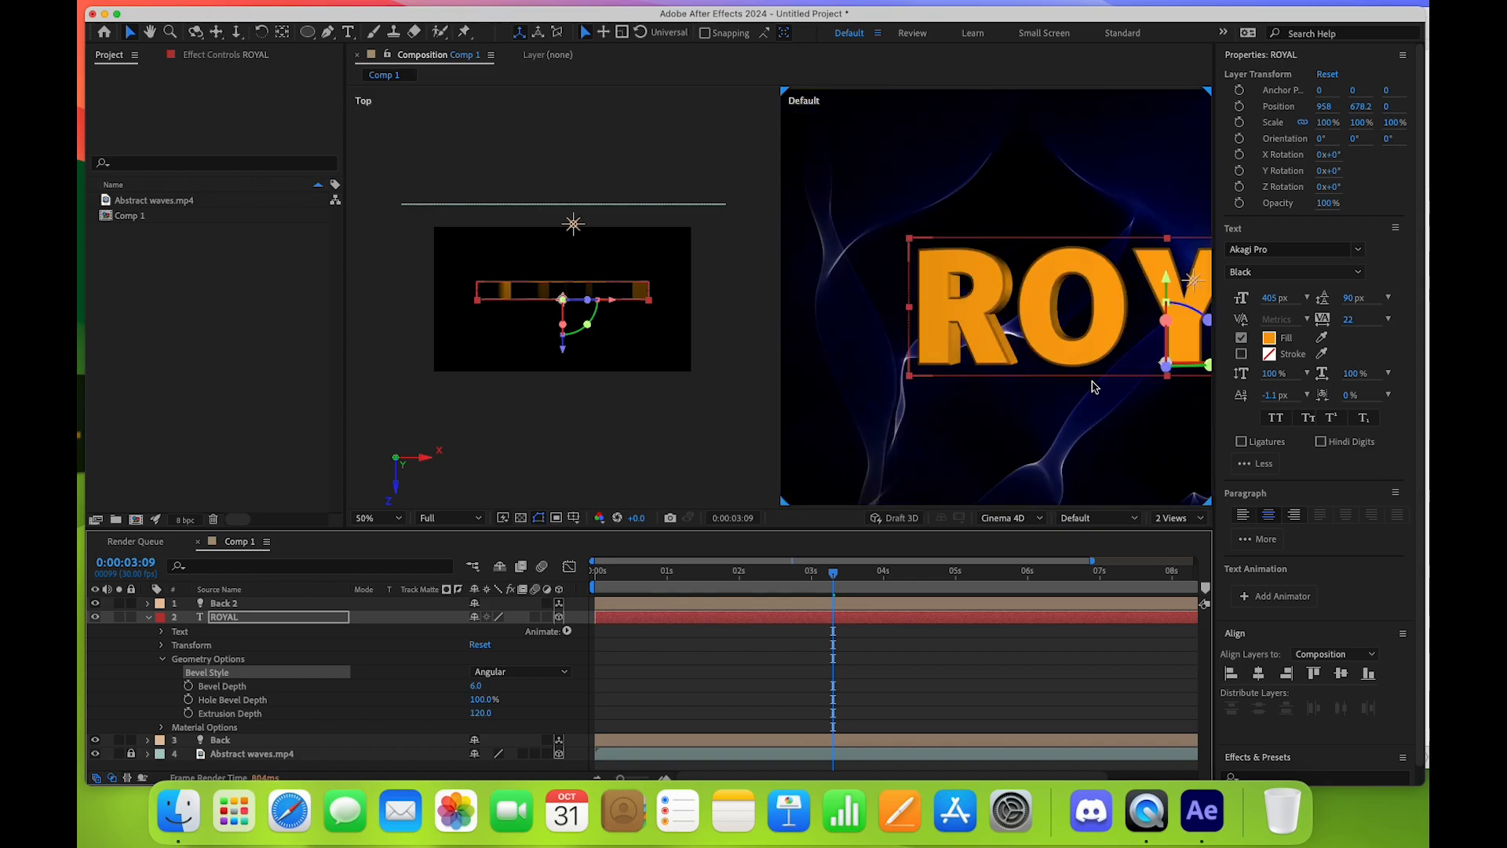
scroll(874, 387, "down", 1)
scroll(962, 411, "down", 1)
left_click_drag(943, 357, 970, 378)
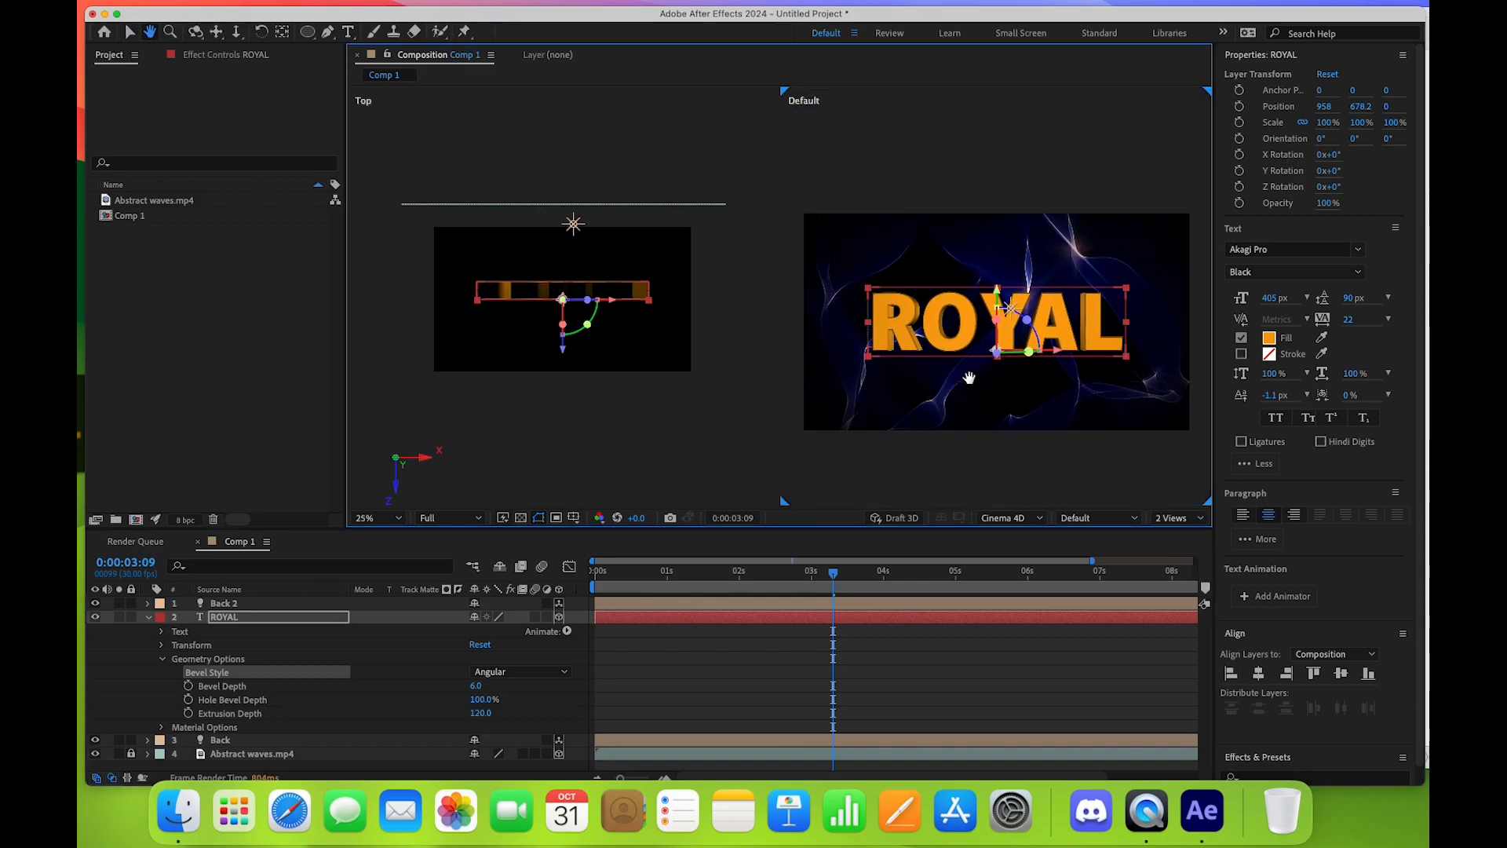
scroll(969, 378, "up", 2)
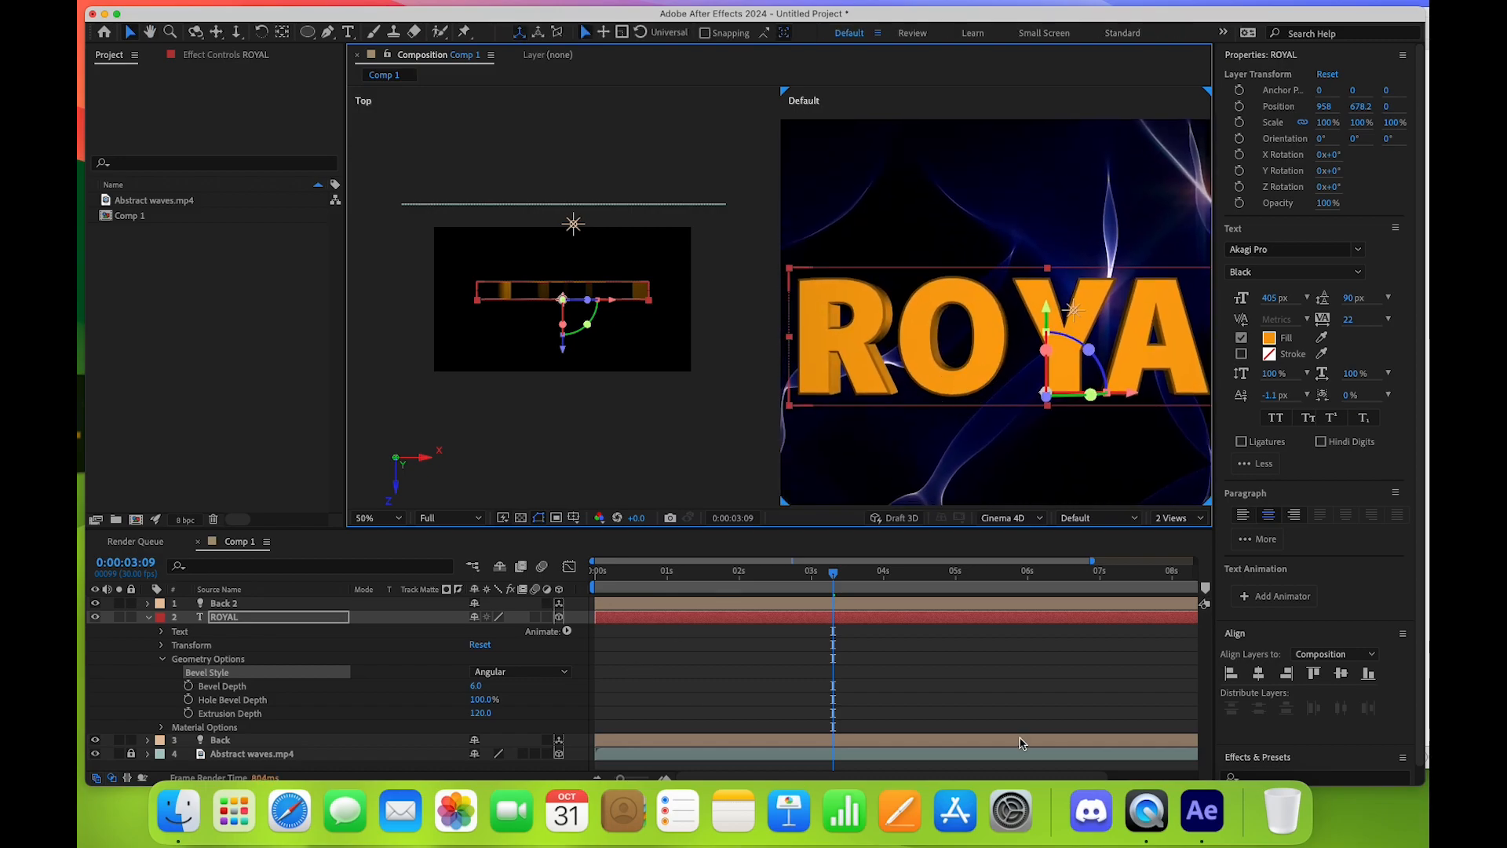
Switch to QuickTime Player, play the finished reference clip 3d text.mp4, stop it and return to After Effects
left_click(1147, 810)
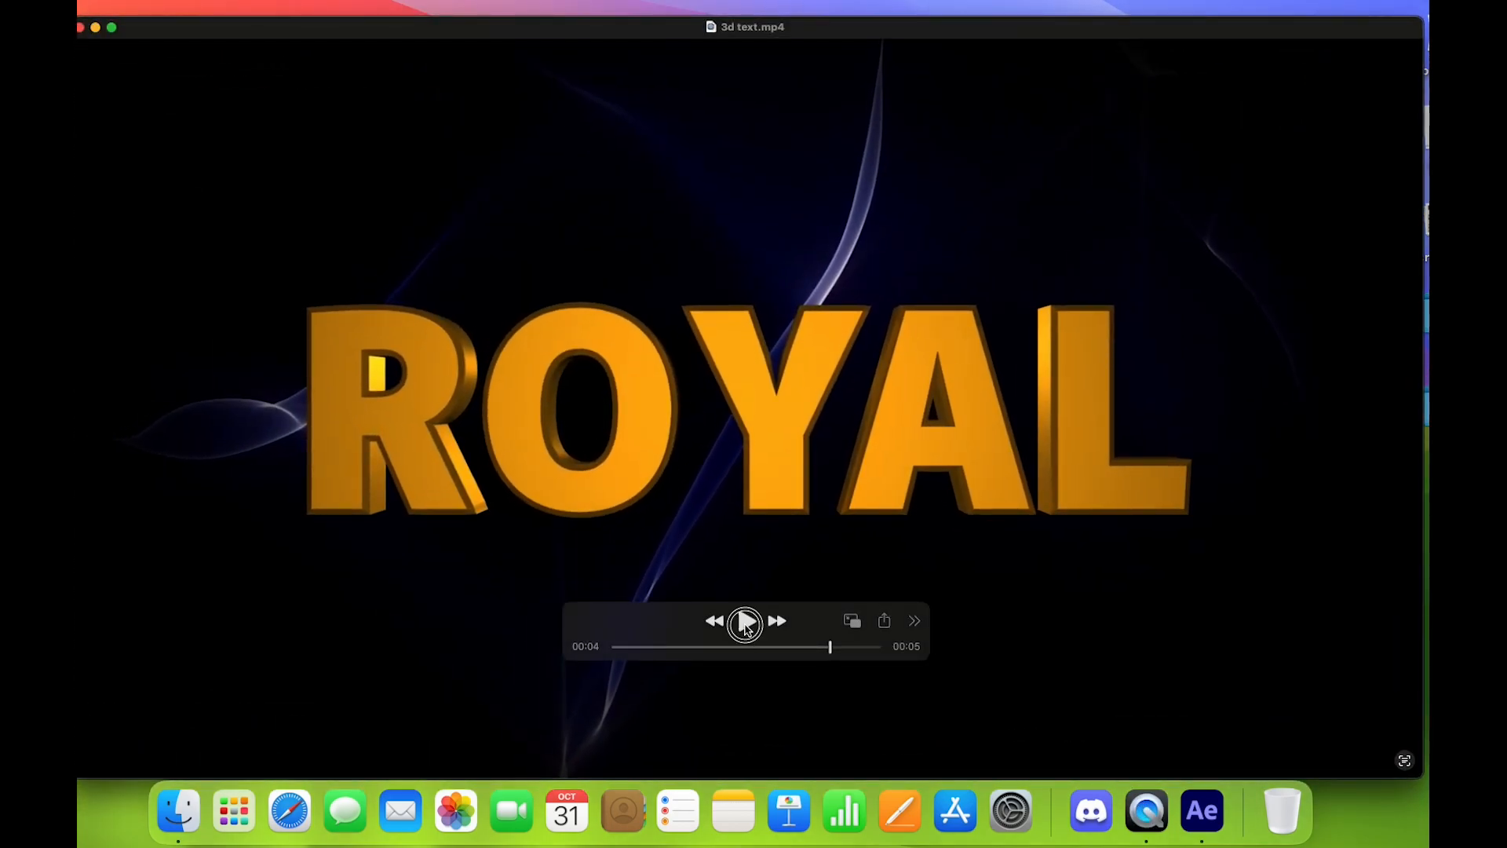
left_click(746, 620)
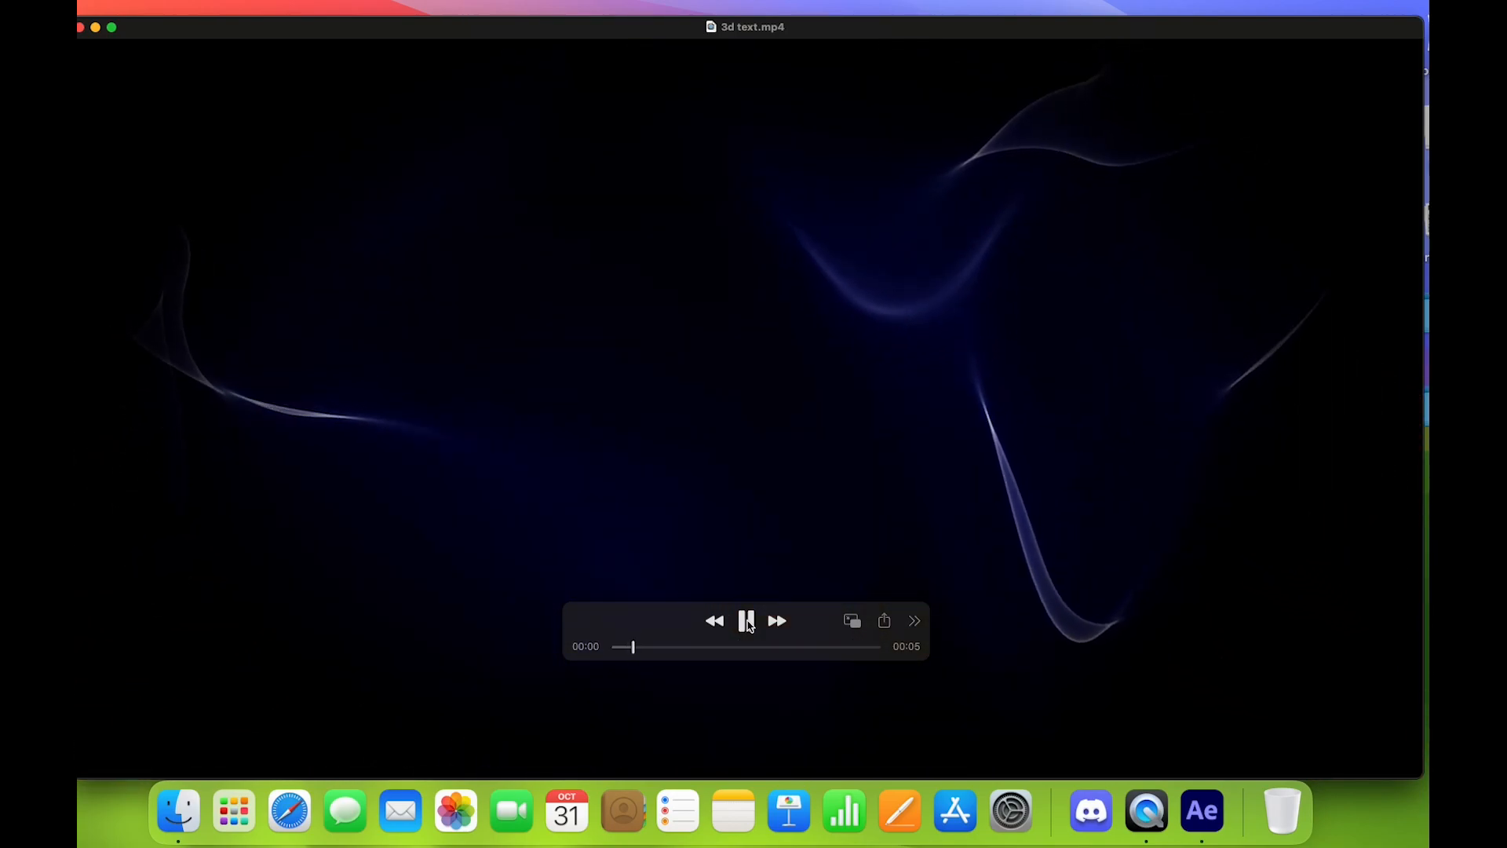
key("space")
left_click(1202, 811)
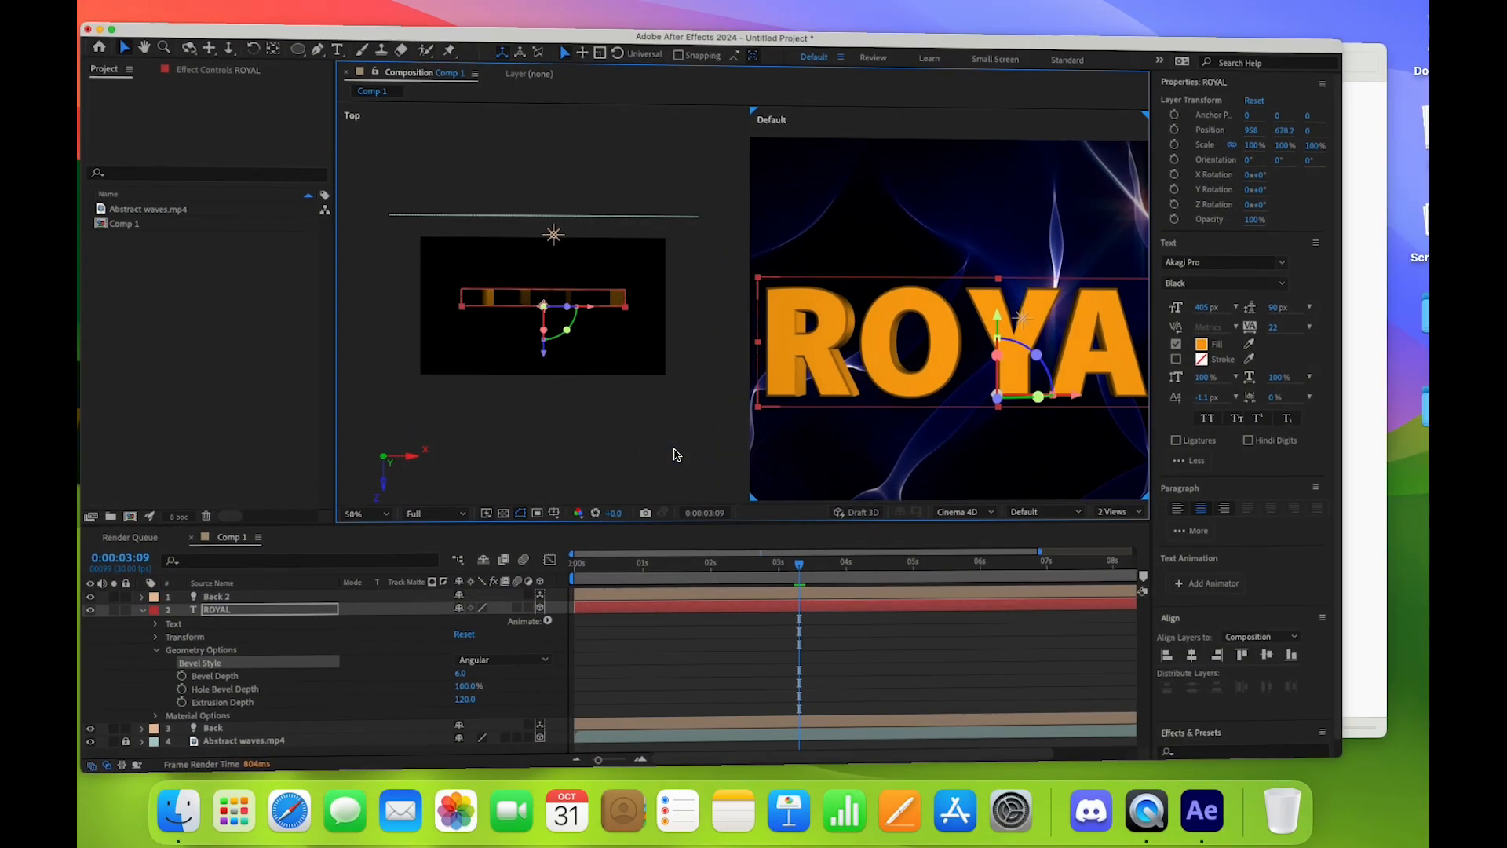
Collapse the ROYAL layer's geometry options, show only its Position property and set a Position keyframe at 0:00:03:15
left_click(163, 660)
key("Return")
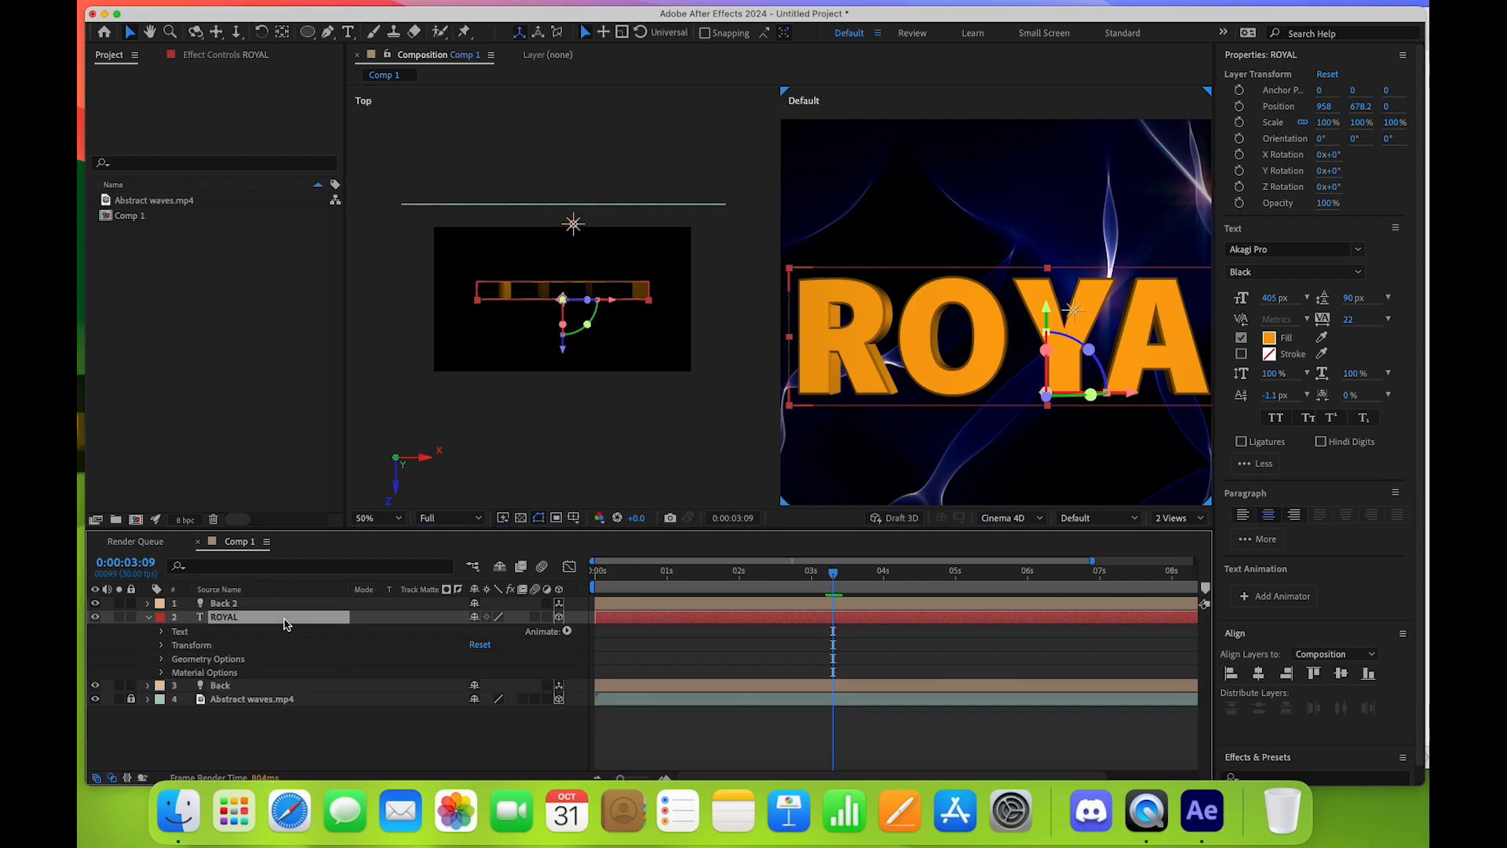
key("p")
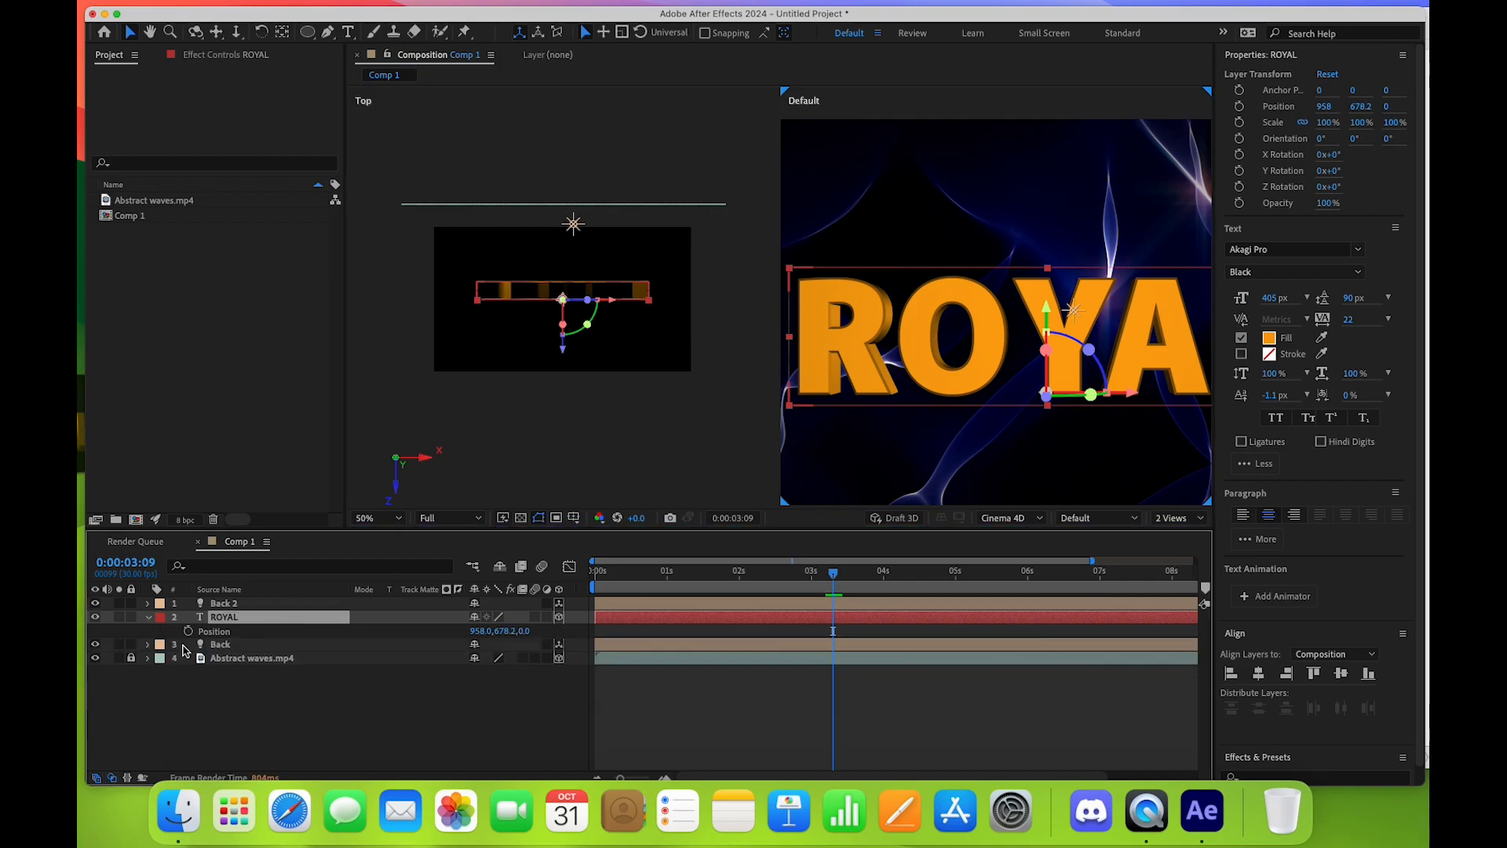
left_click_drag(617, 574, 555, 572)
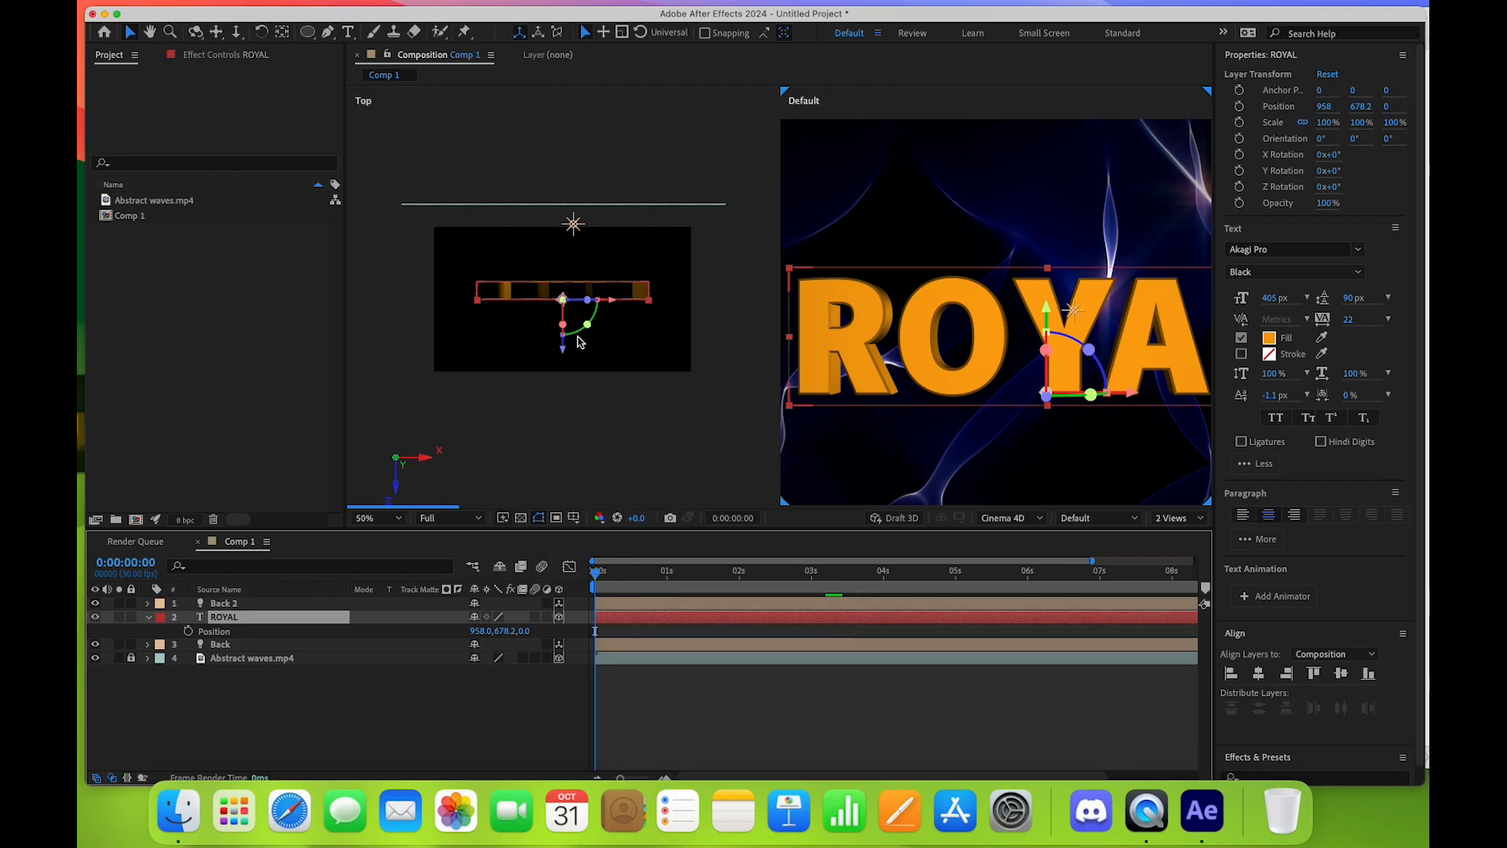
left_click_drag(605, 408, 628, 260)
key("v")
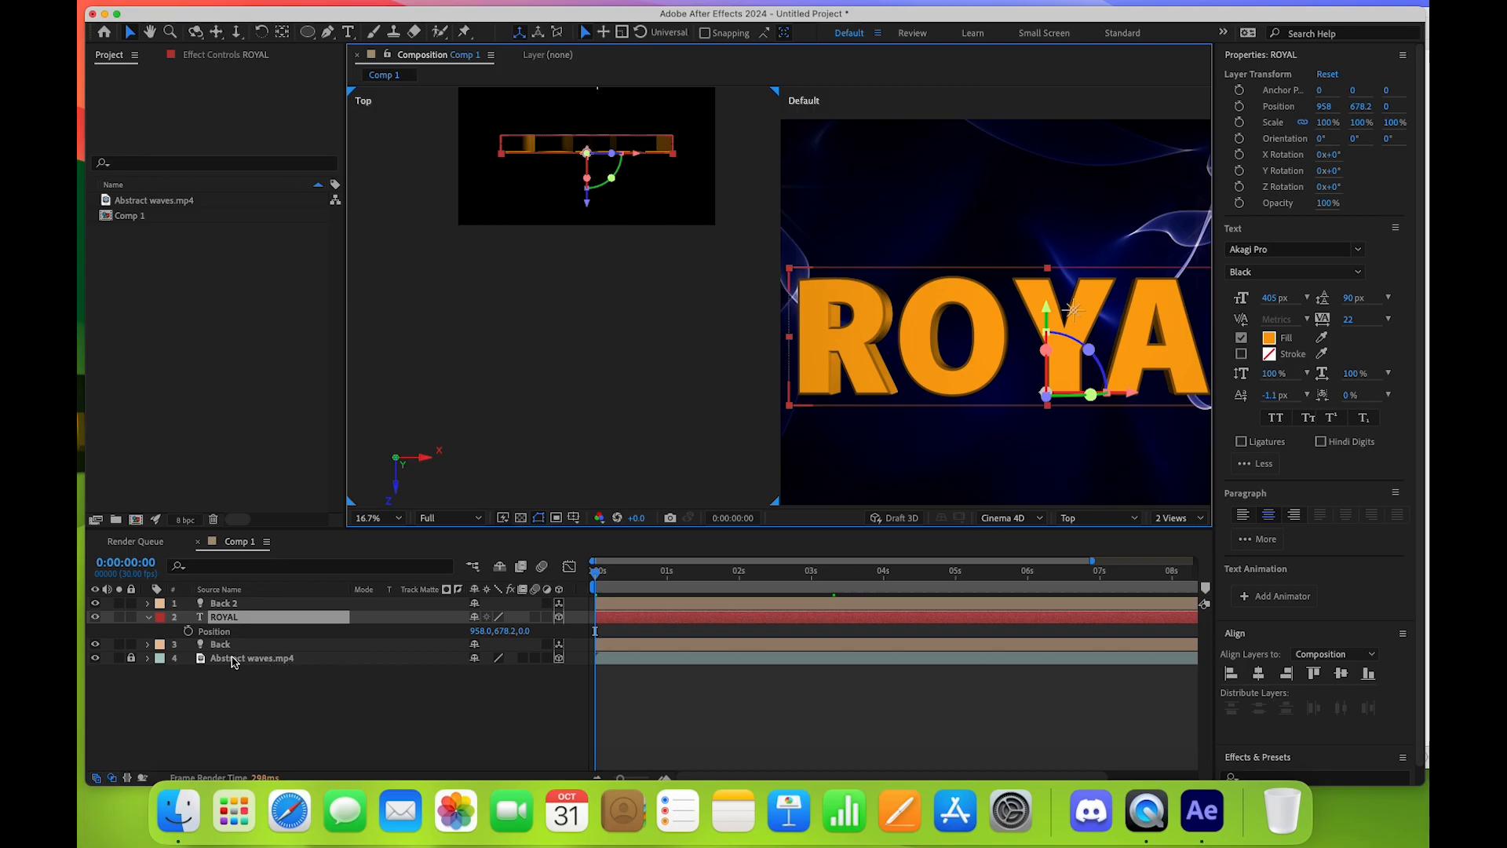
left_click_drag(688, 582, 847, 582)
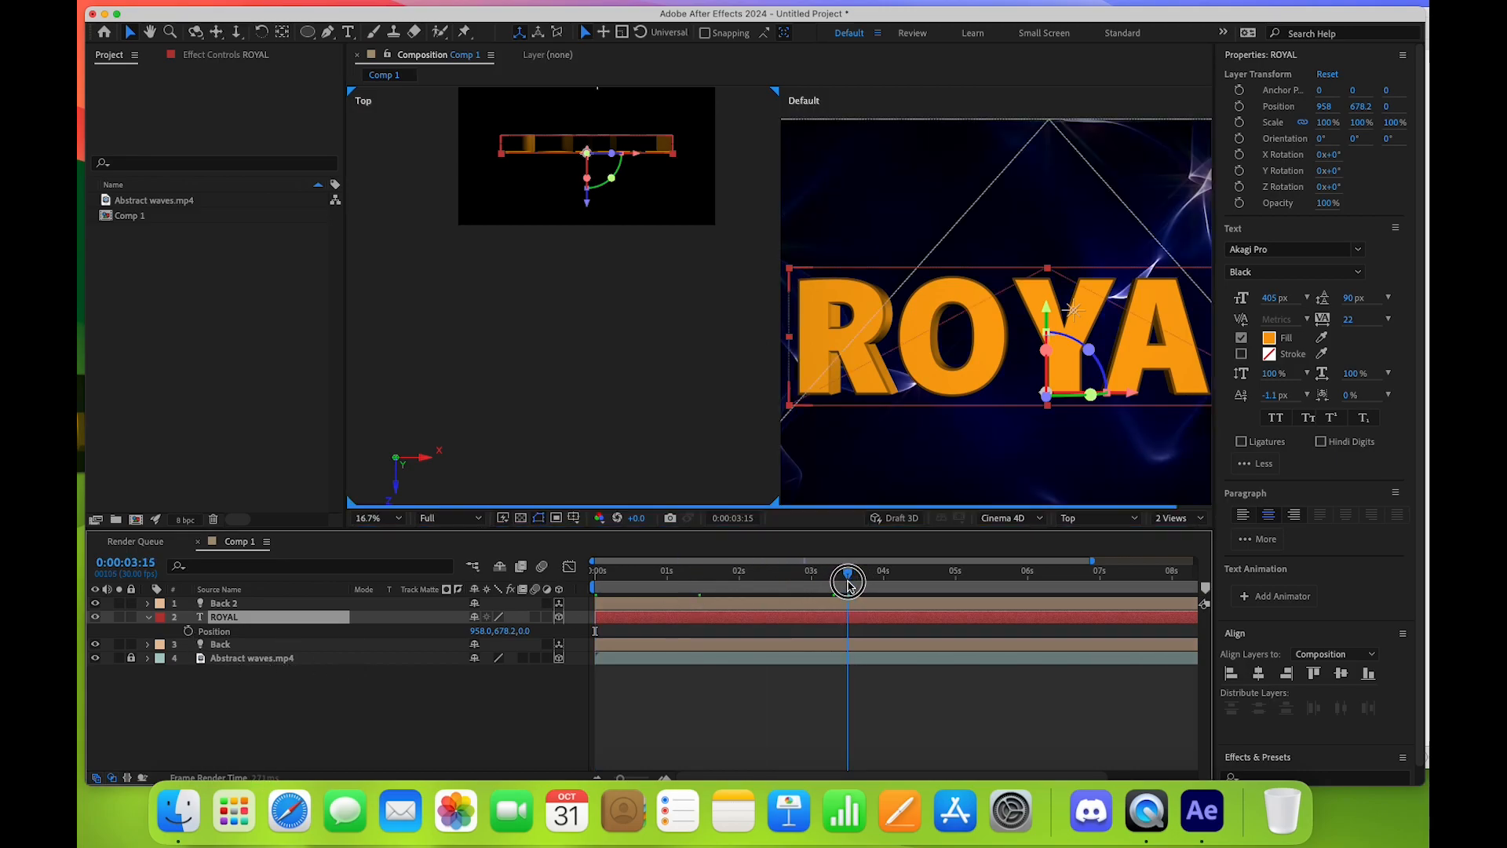
left_click(188, 631)
At 0:00:00:00, move the ROYAL text along its Z axis in the Top view to a Z position of -3200
left_click_drag(612, 583, 548, 565)
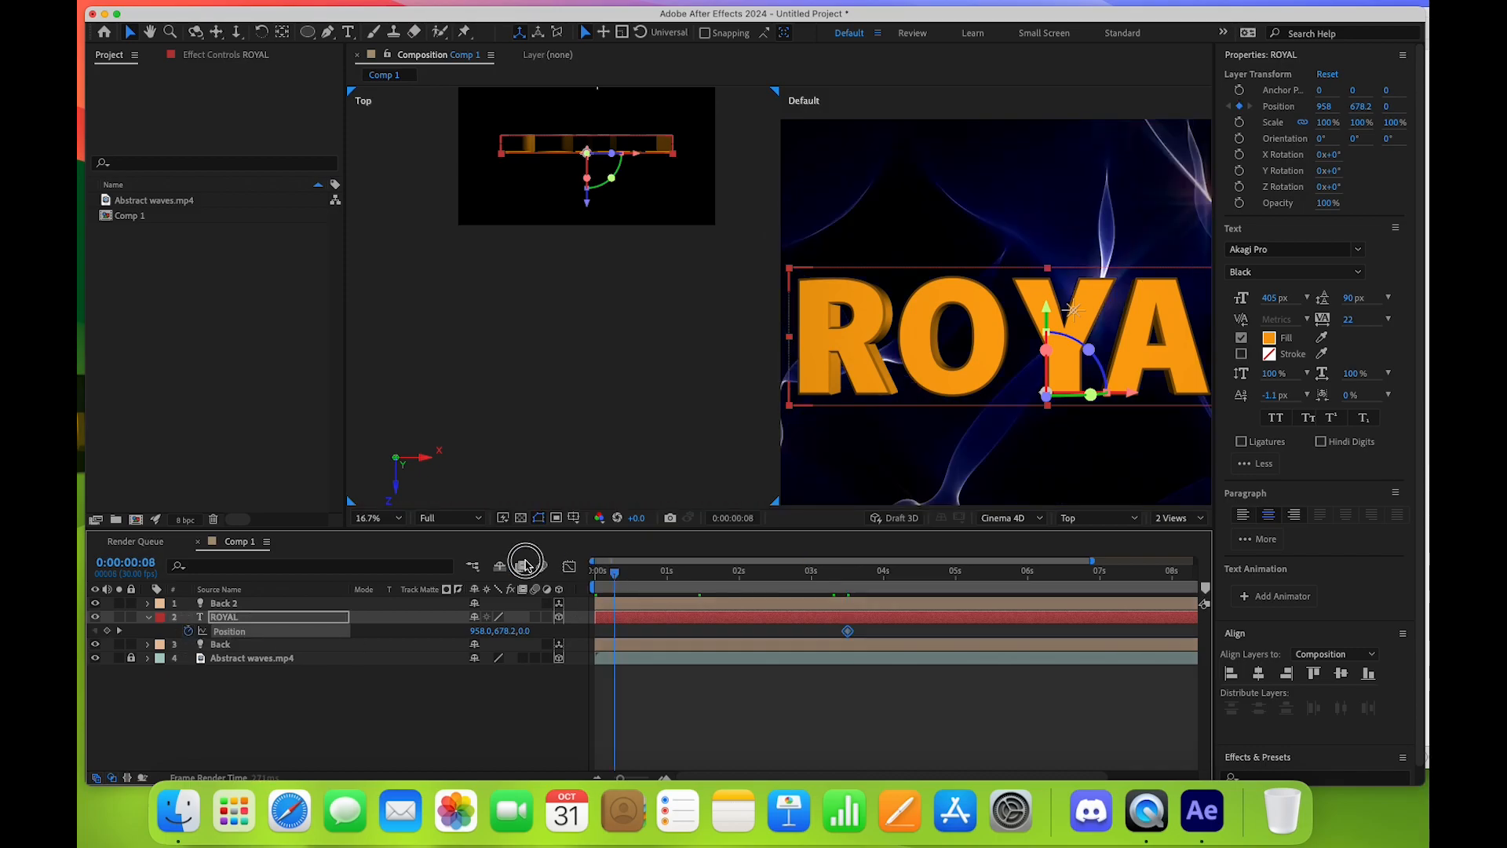
left_click_drag(593, 211, 596, 493)
left_click_drag(645, 376, 656, 266)
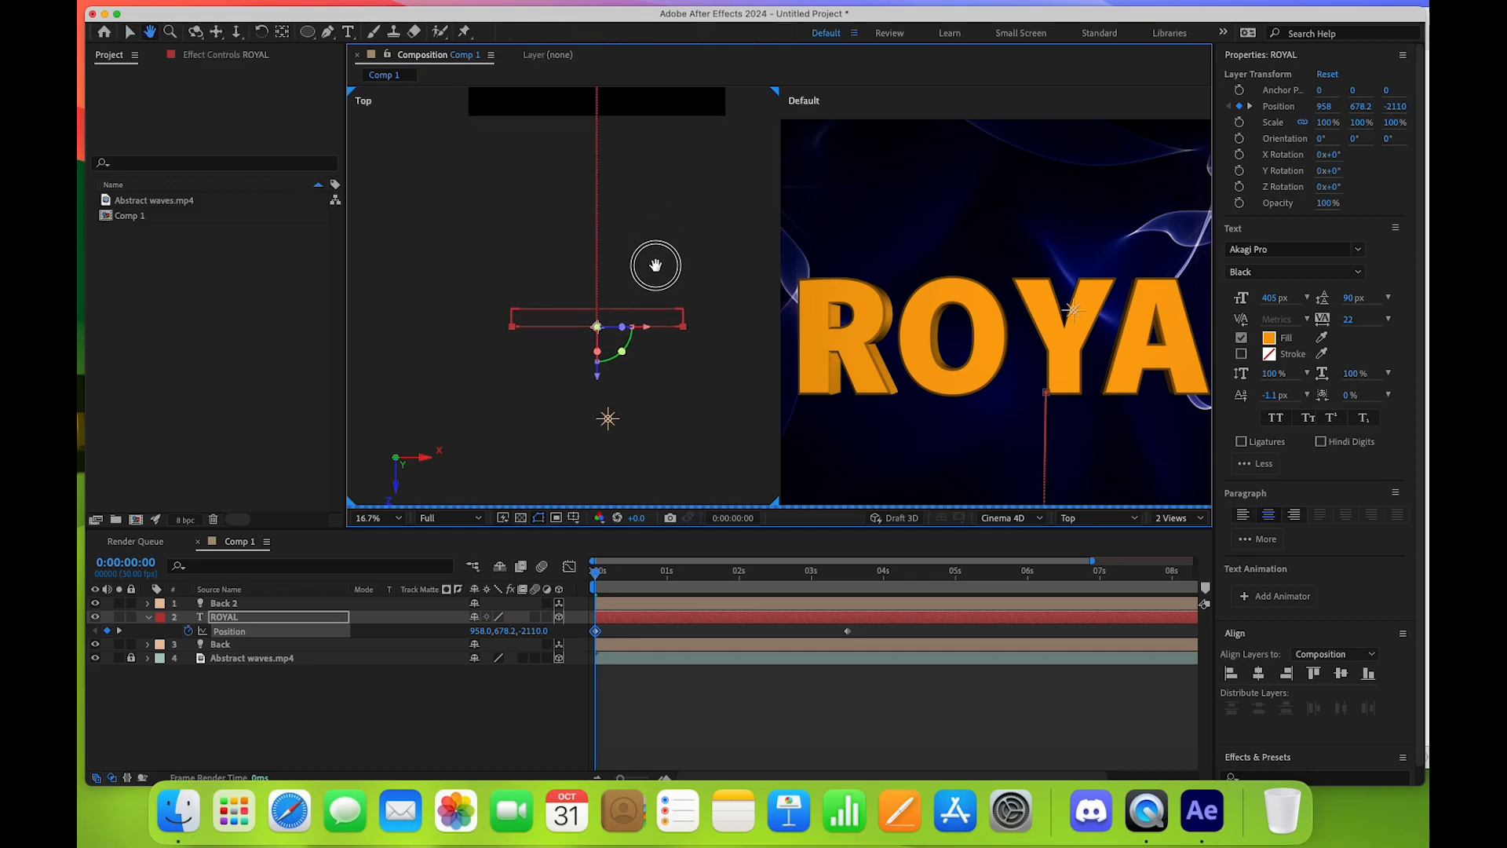
left_click_drag(598, 378, 620, 577)
Lower the preview resolution to Quarter and play the text's position animation
scroll(963, 424, "up", 2)
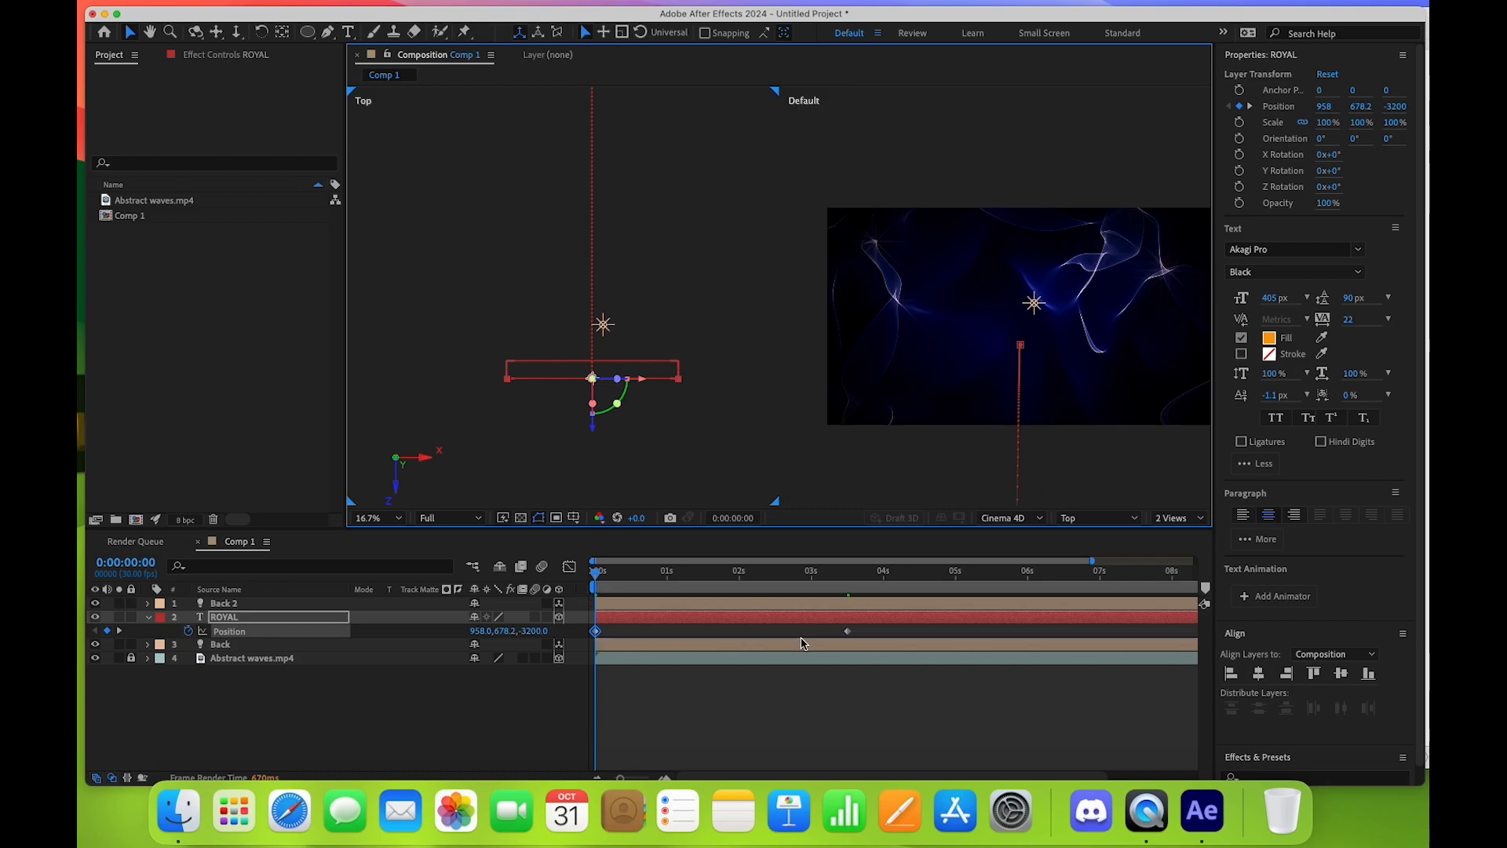
left_click(783, 695)
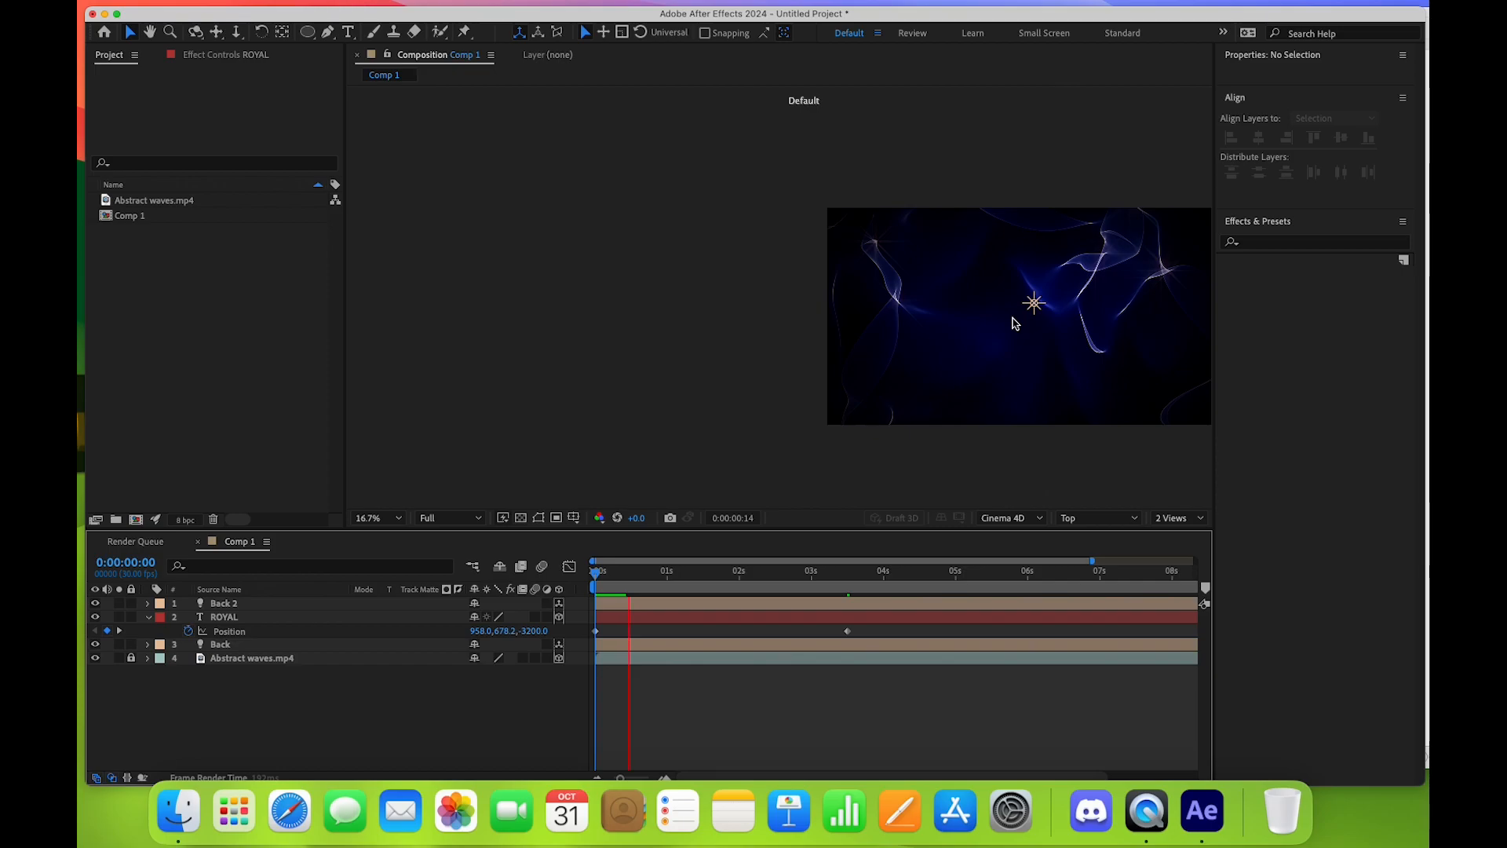
left_click(451, 519)
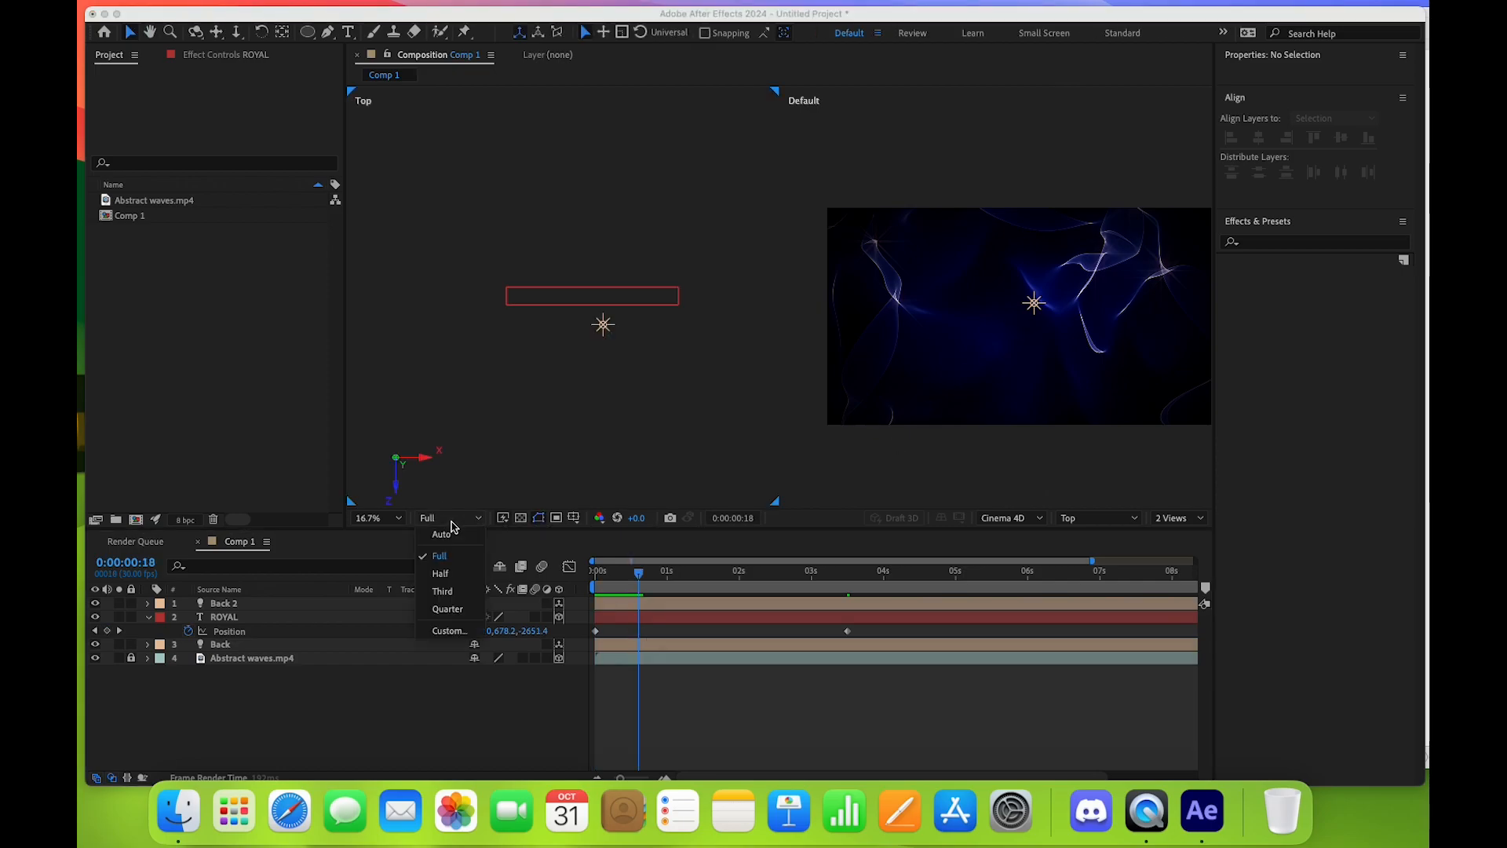
left_click(449, 610)
key("space")
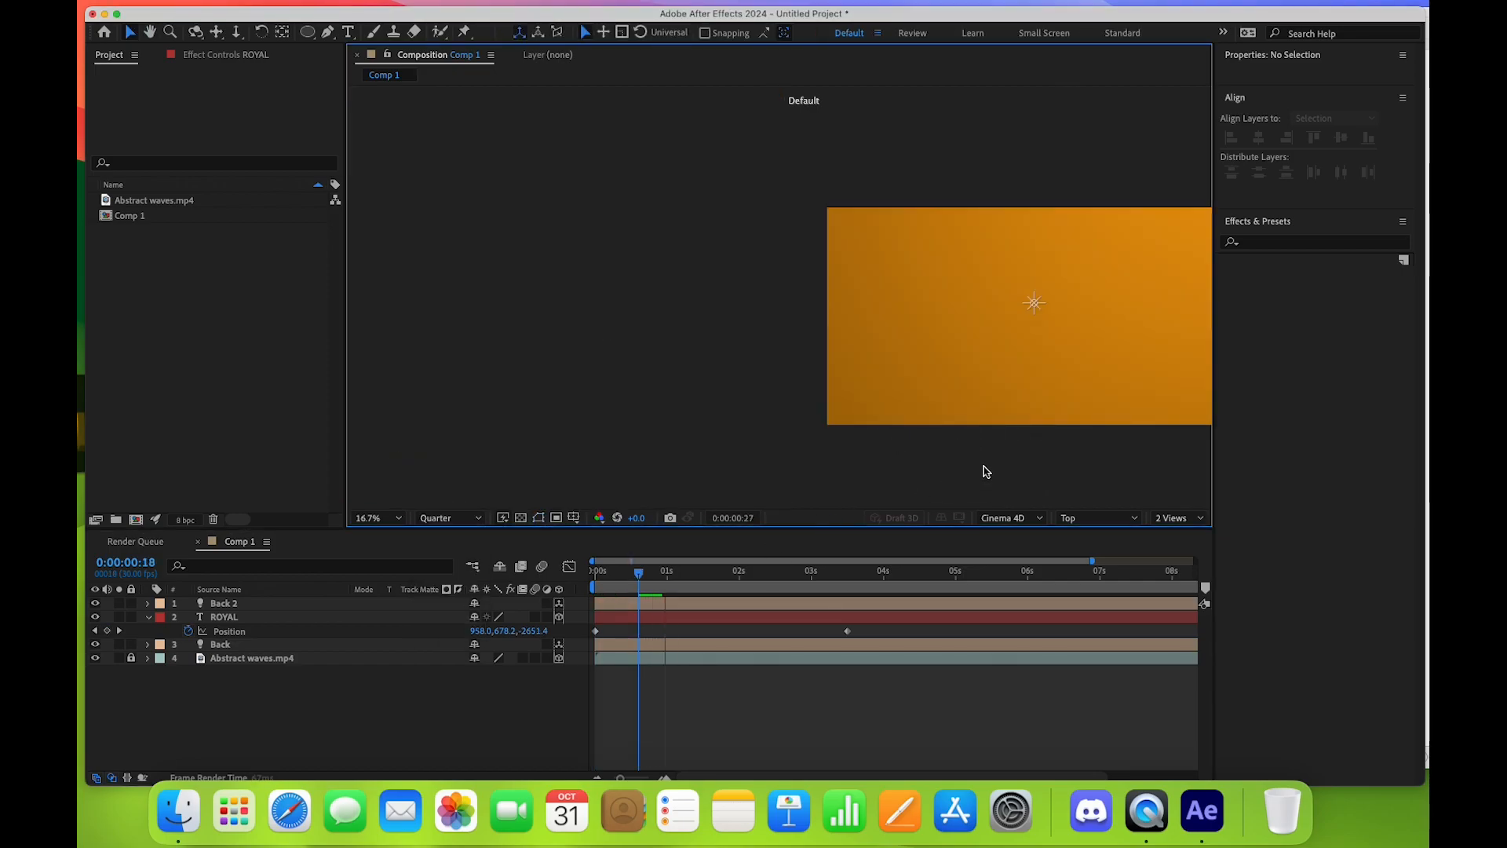
Change the composition layout to 1 View and play the animation from the start until the text has settled
left_click(1034, 457)
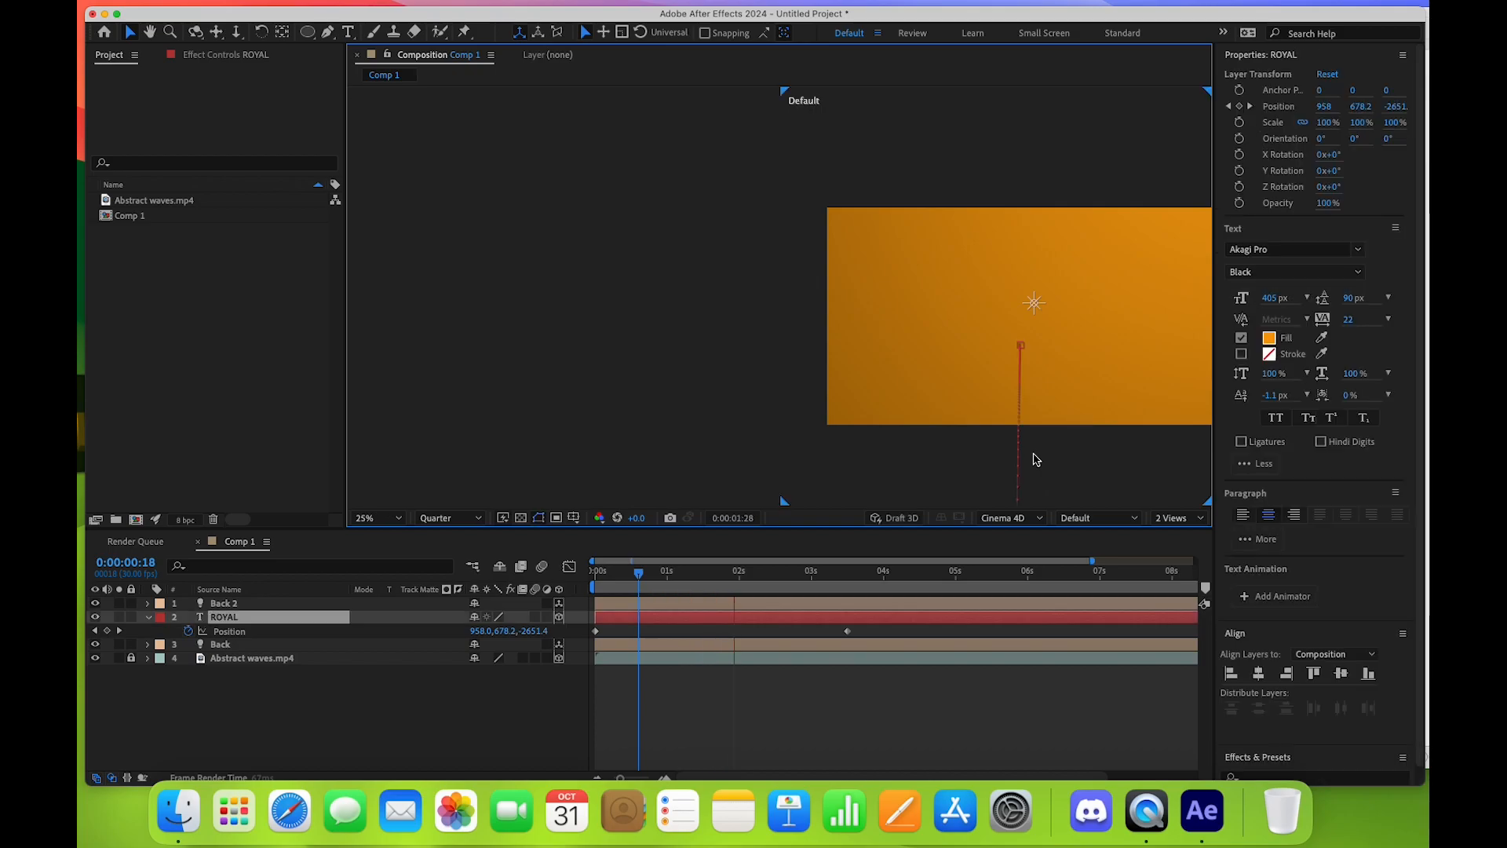
left_click(1176, 519)
left_click(1176, 535)
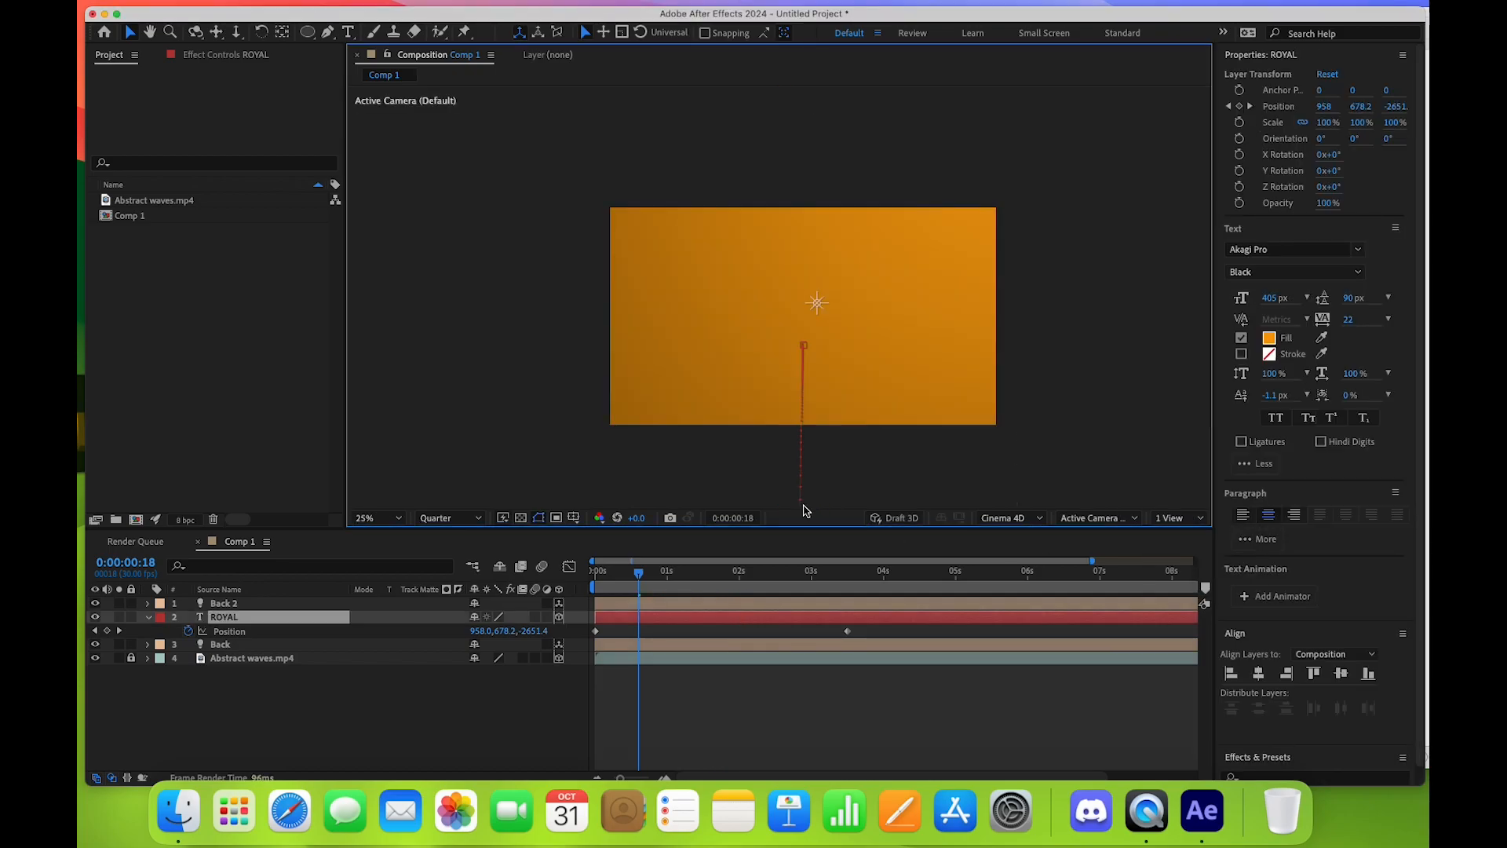
key("Home")
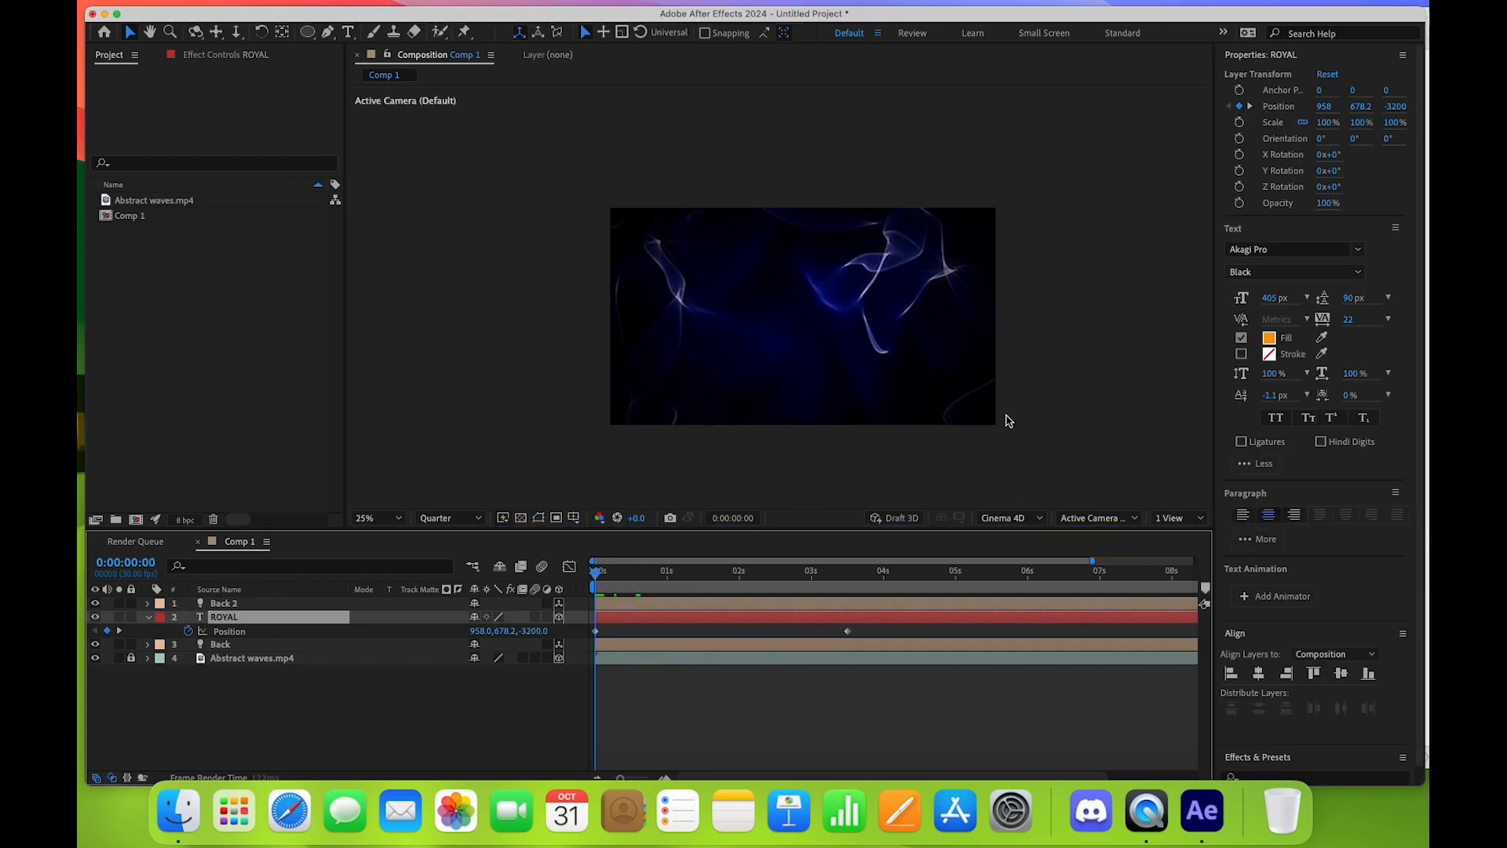
key("space")
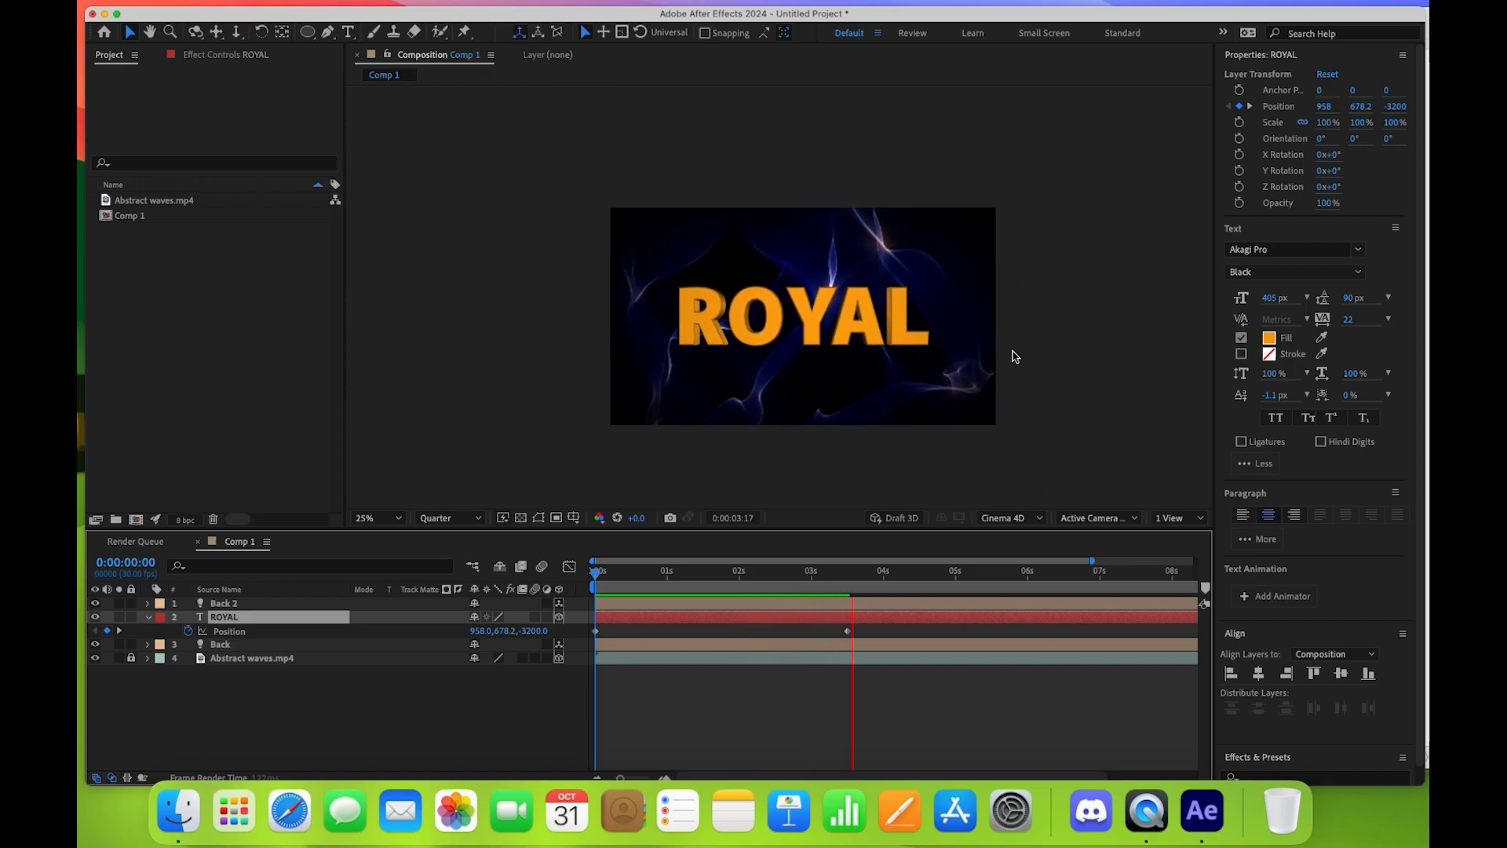
key("space")
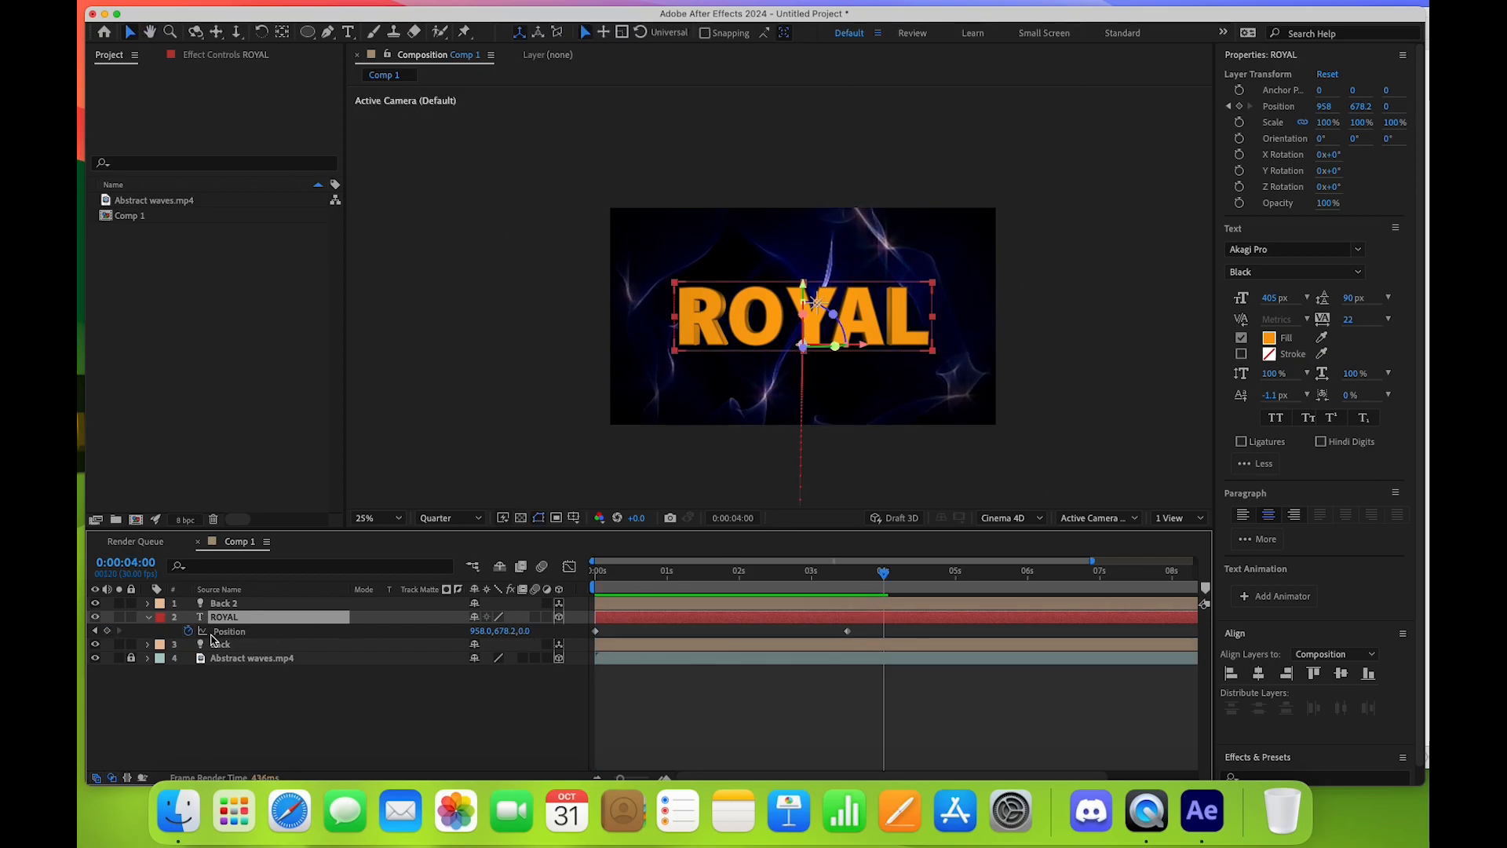
Keyframe the ROYAL layer's X Rotation from -90° at 0:00:00:00 to 0° at 0:00:03:15
key("shift+r")
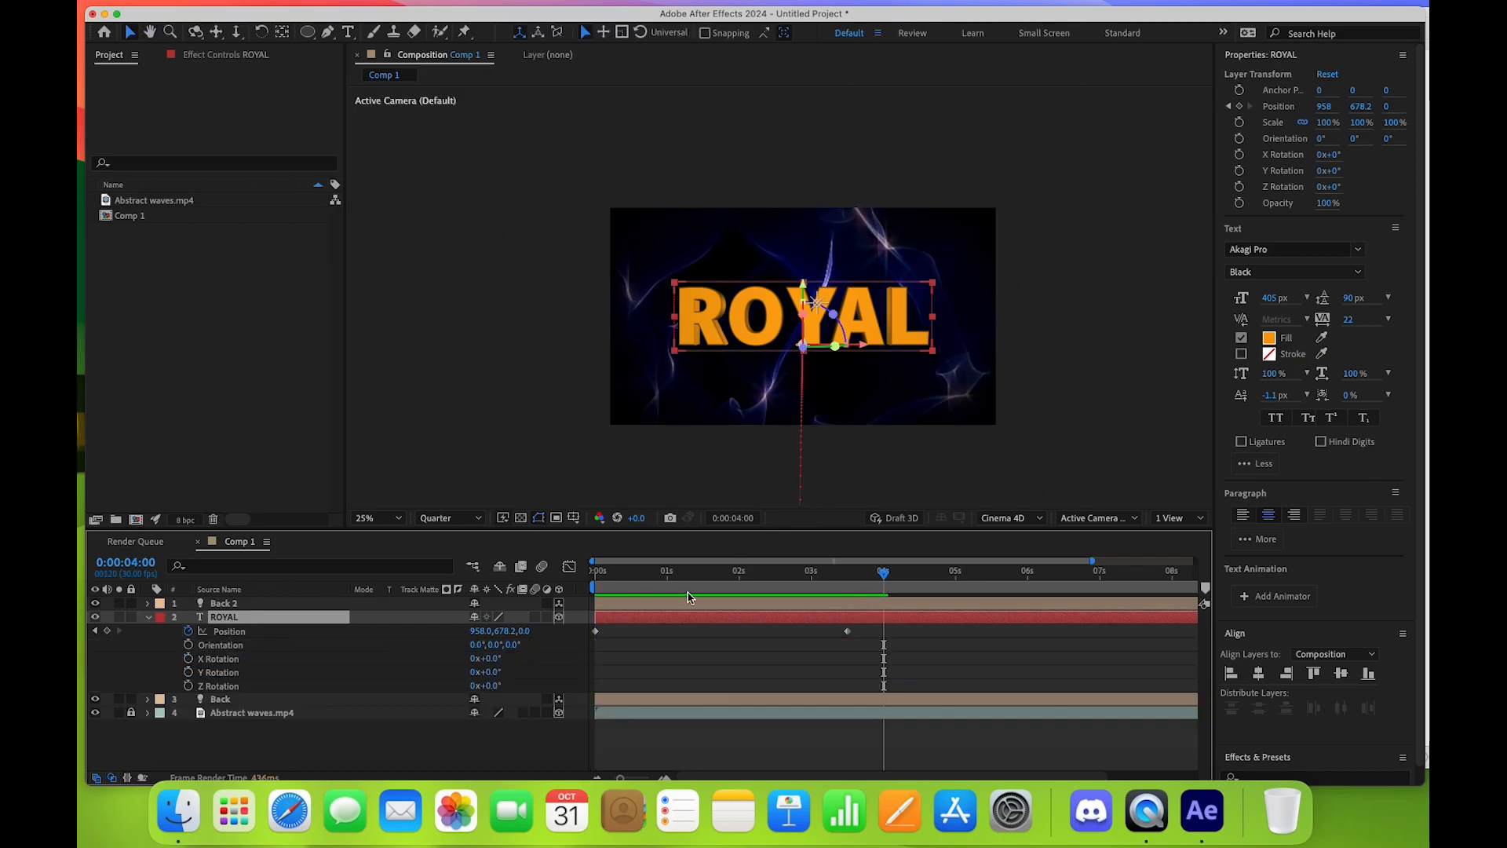
key("Home")
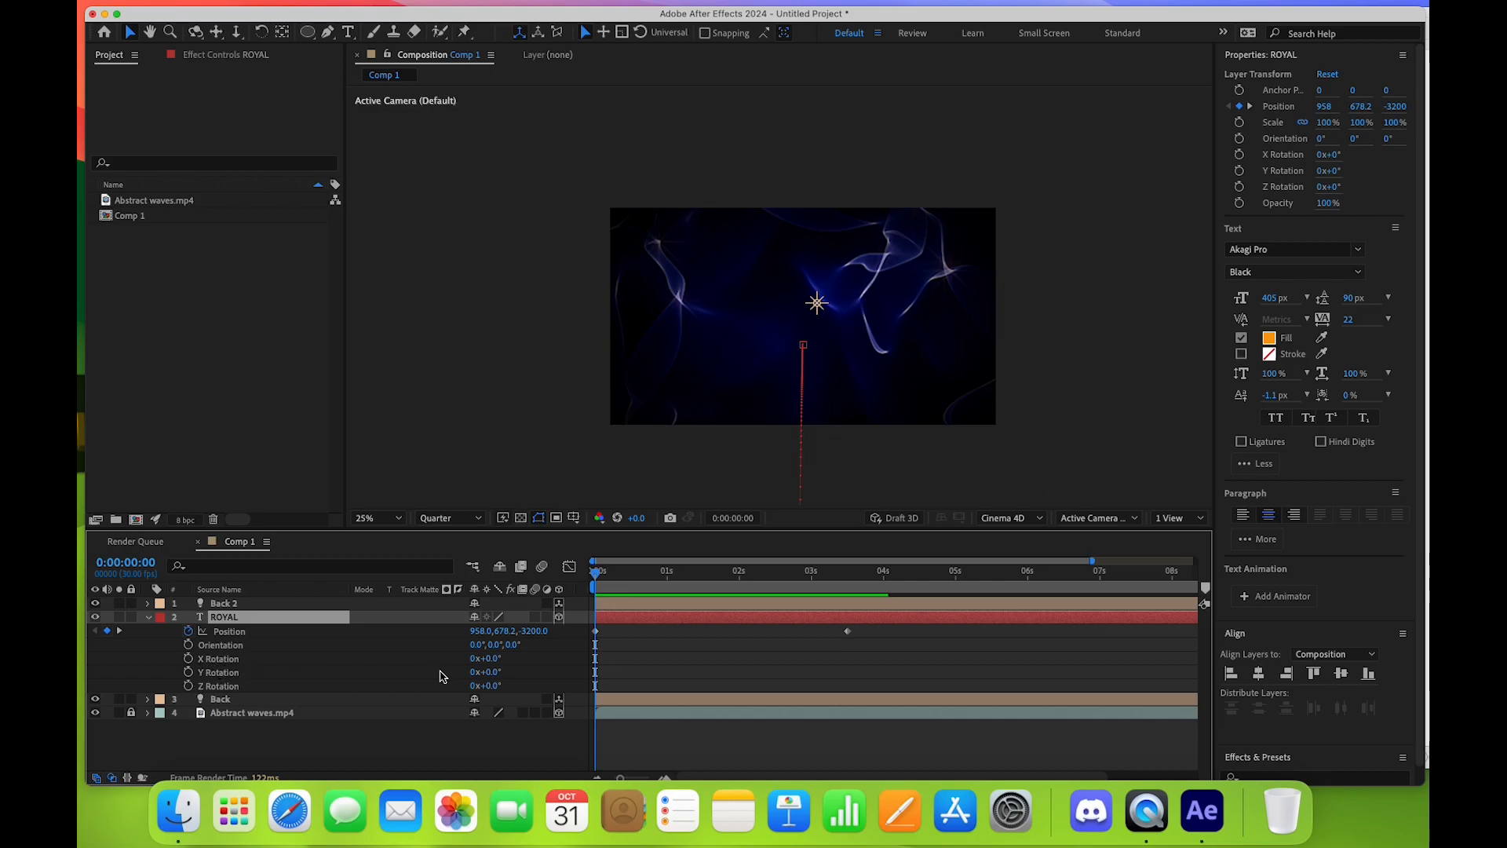
left_click(189, 660)
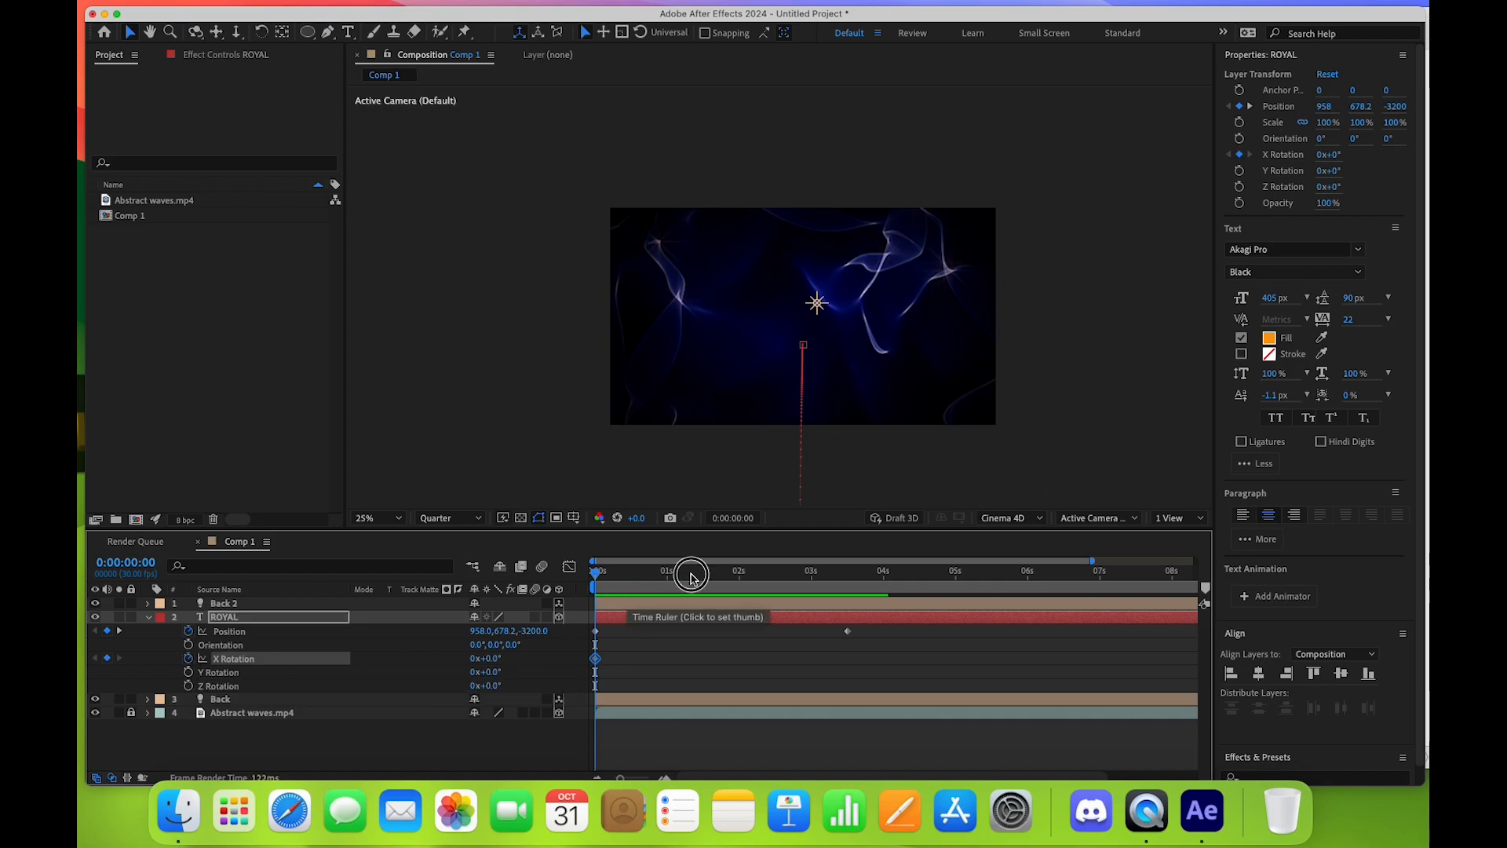
left_click(842, 589)
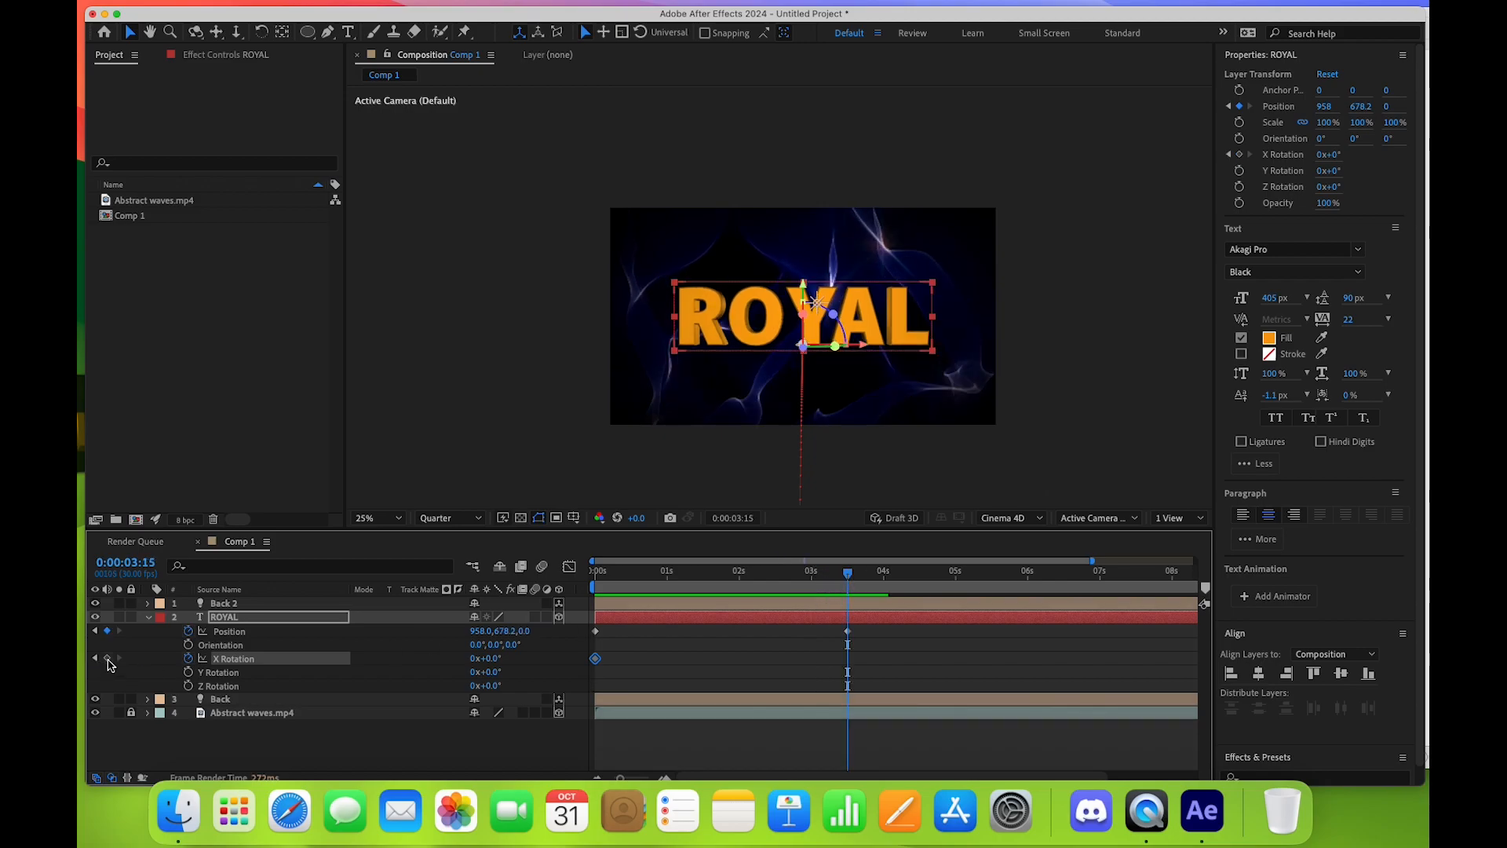
left_click_drag(639, 576, 594, 581)
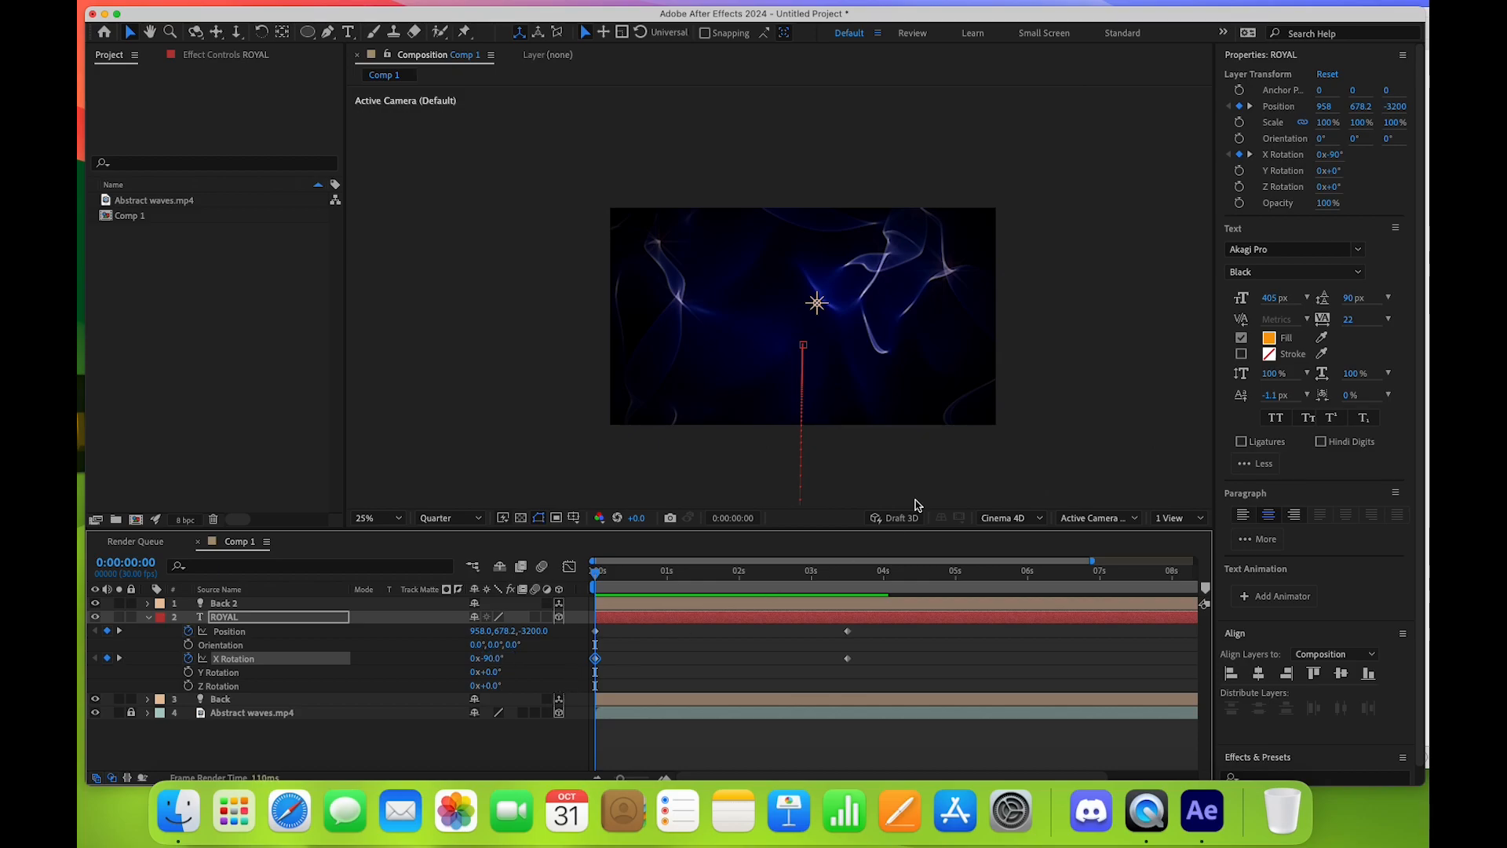
Apply Easy Ease to all Position and X Rotation keyframes of the ROYAL layer
left_click_drag(867, 626, 571, 690)
right_click(848, 665)
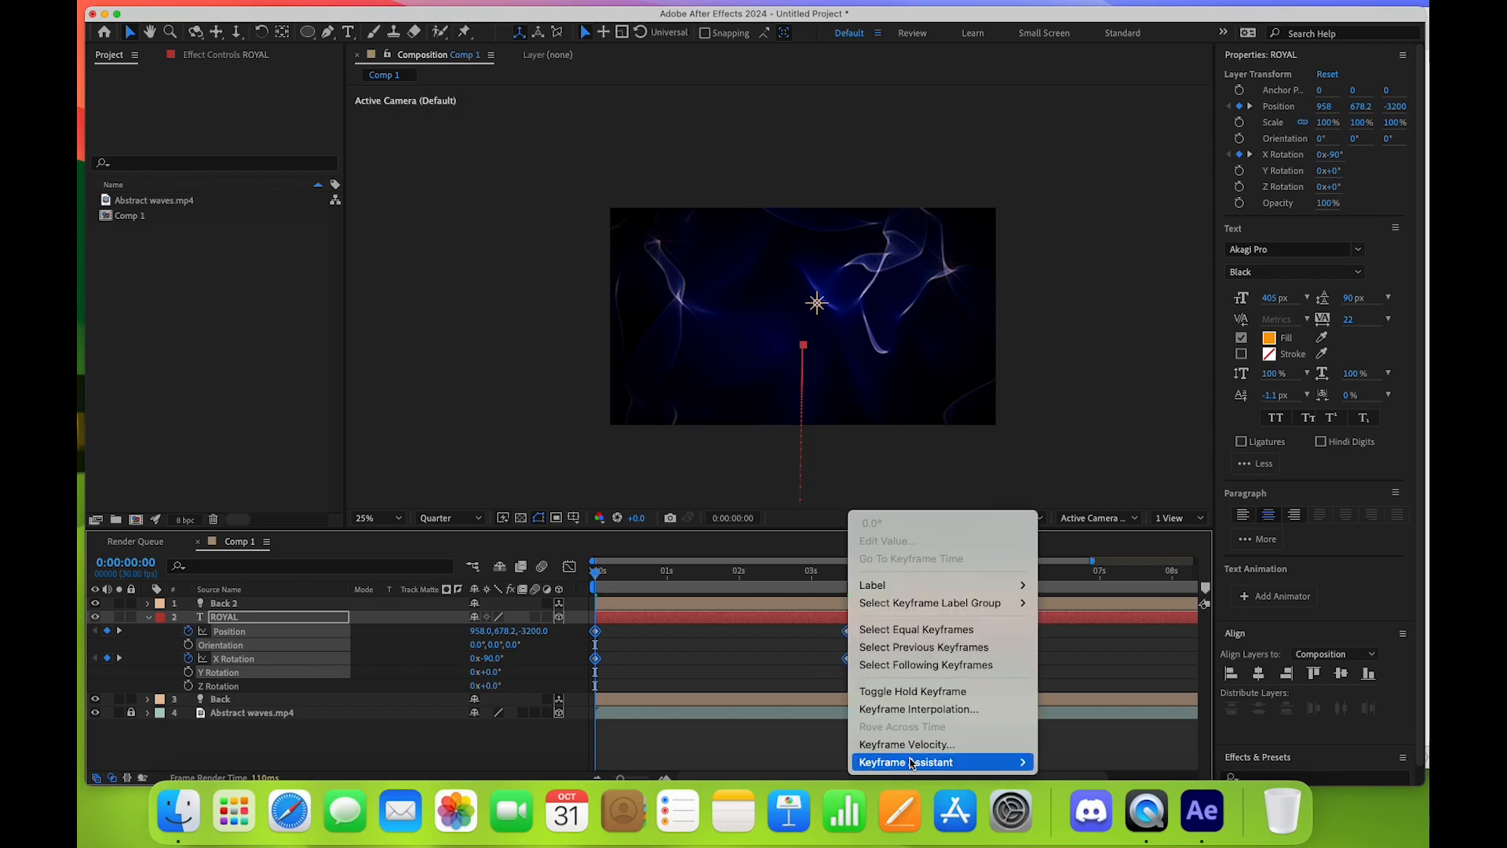
mouse_move(912, 763)
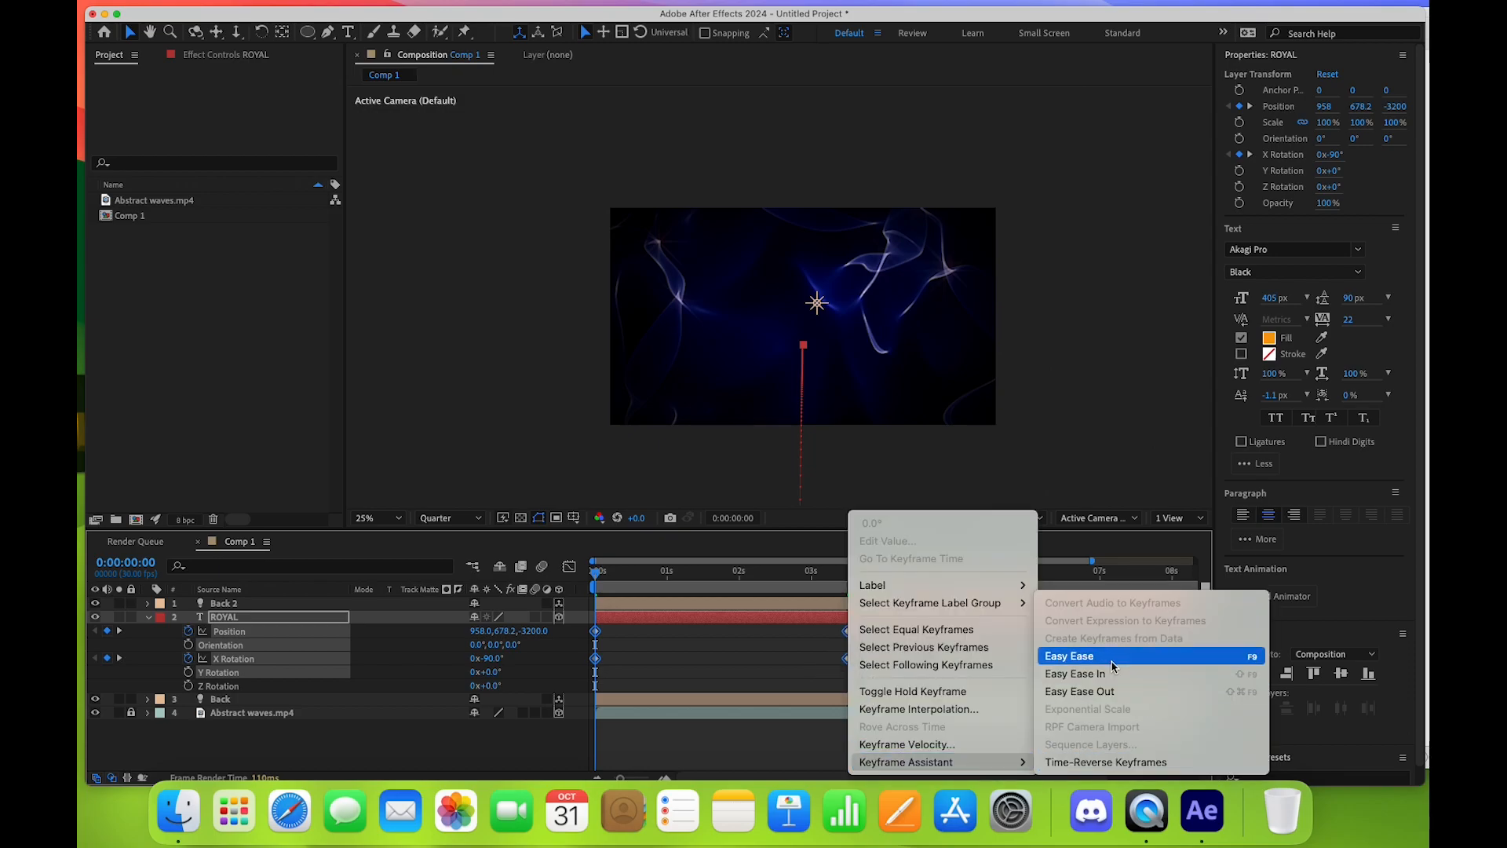
left_click(1072, 656)
left_click(768, 664)
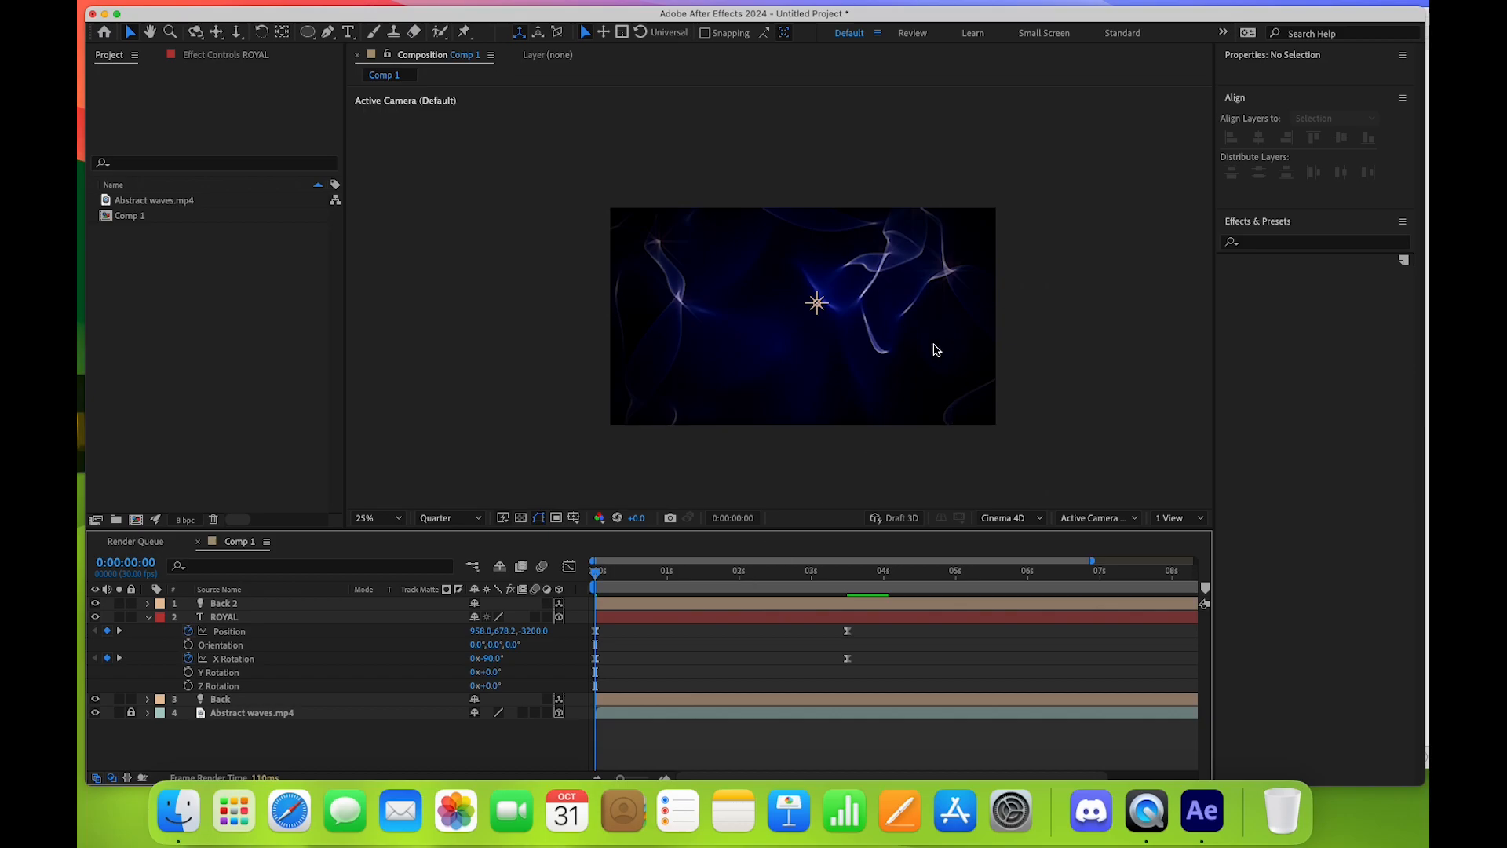
Enlarge the composition view to 50% with more panel height, centre the frame in it and preview the eased animation
scroll(933, 343, "up", 2)
left_click_drag(818, 531, 808, 629)
key("h")
left_click_drag(800, 434, 757, 432)
key("v")
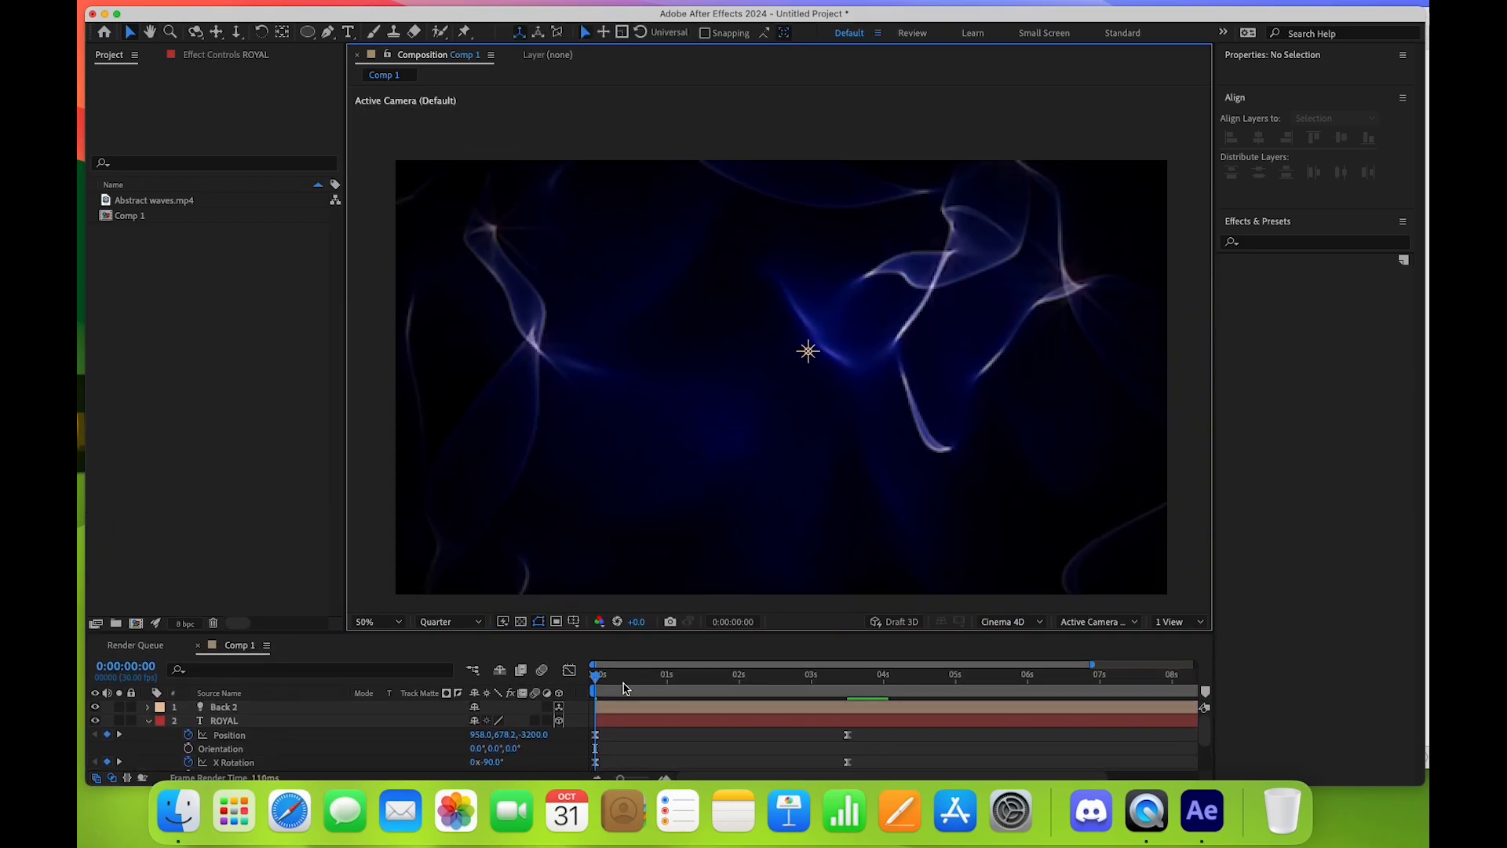
key("space")
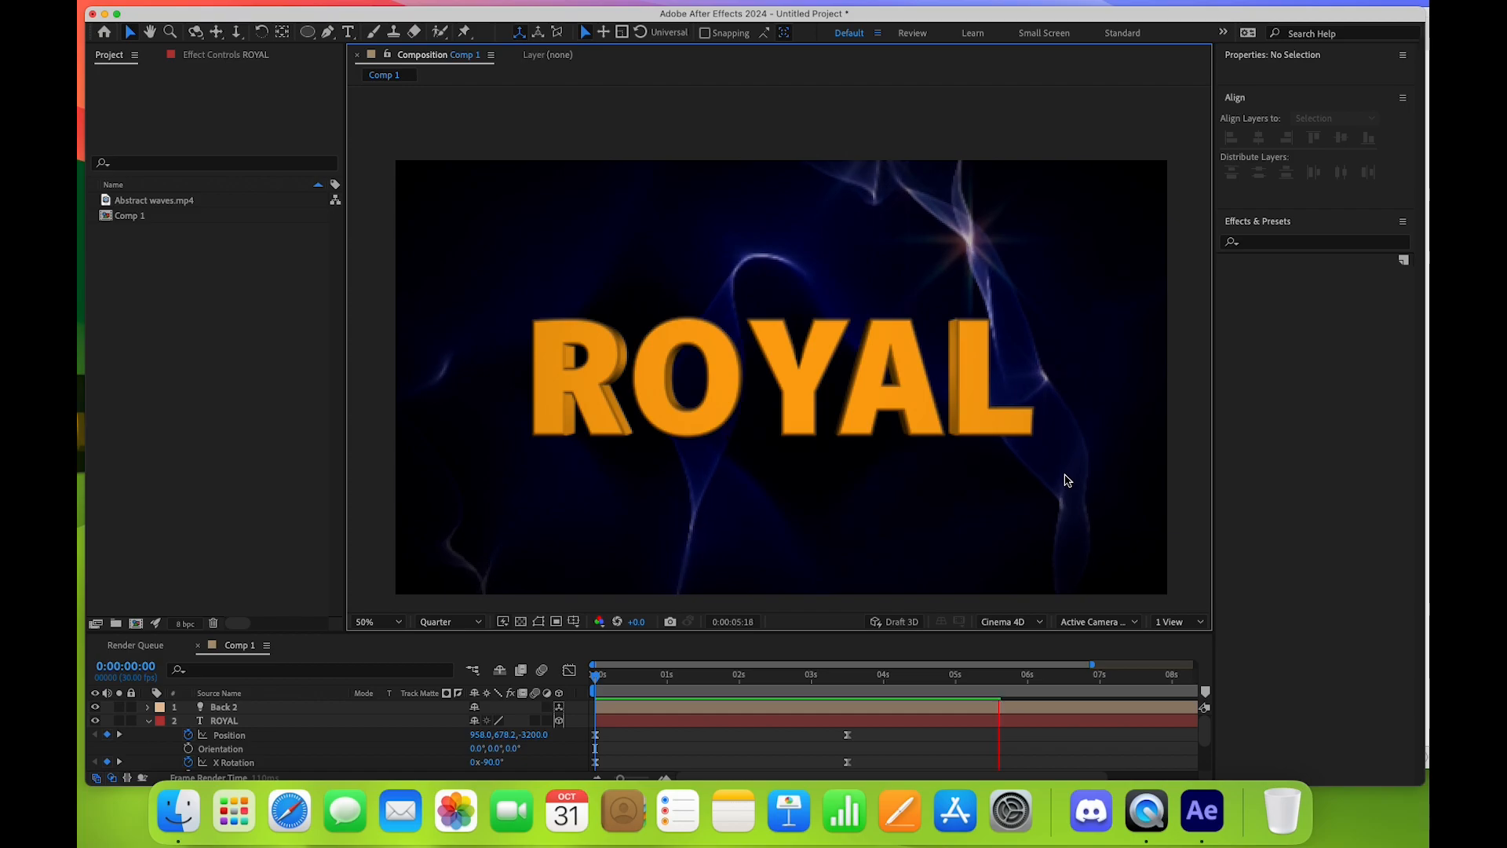
key("space")
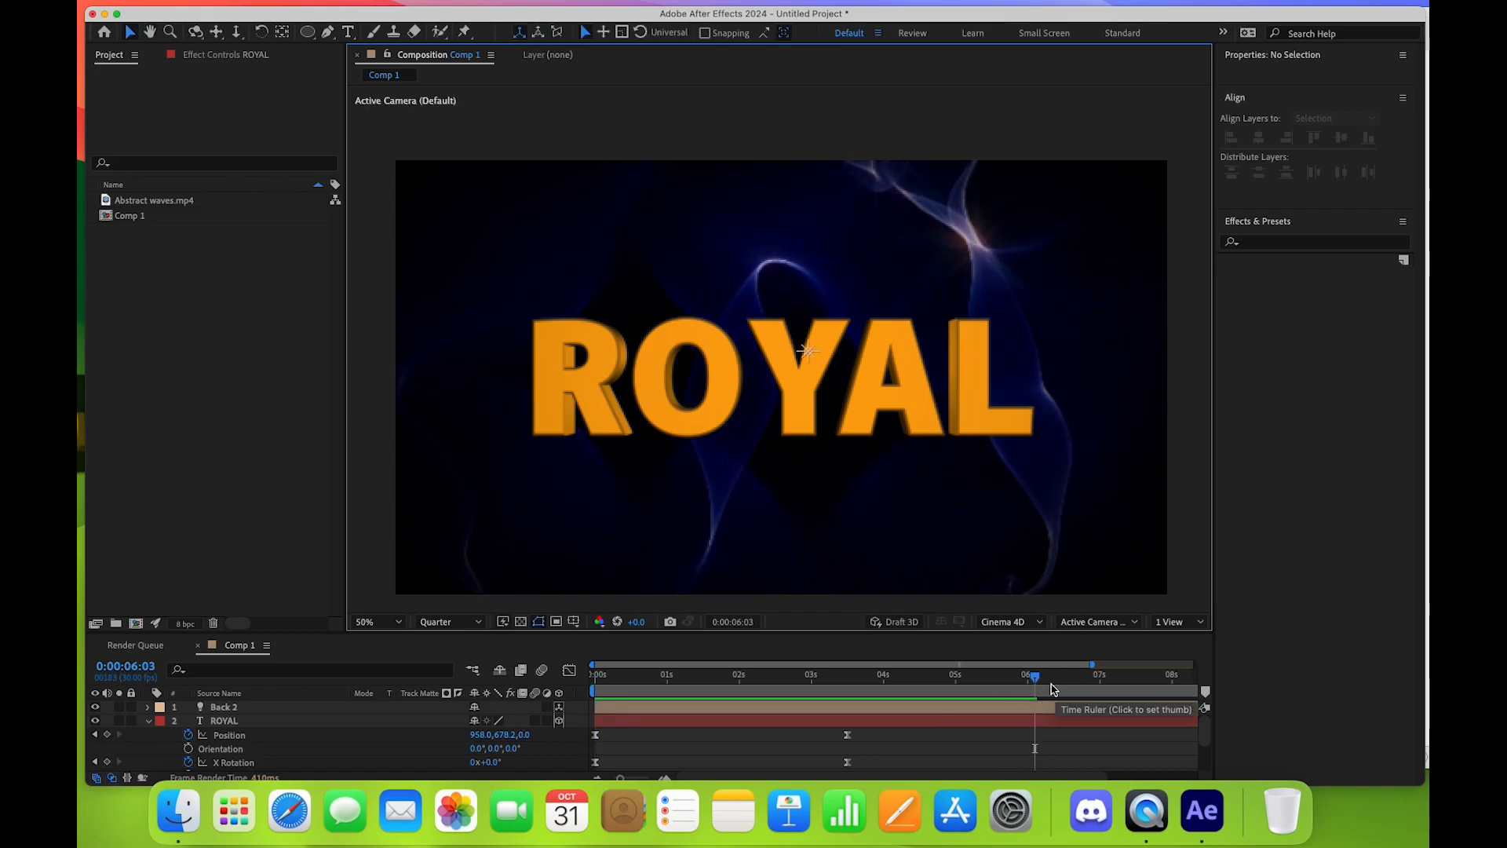
End the work area at 0:00:06:03 and play the animation from the first frame
key("n")
left_click_drag(958, 677, 595, 685)
key("space")
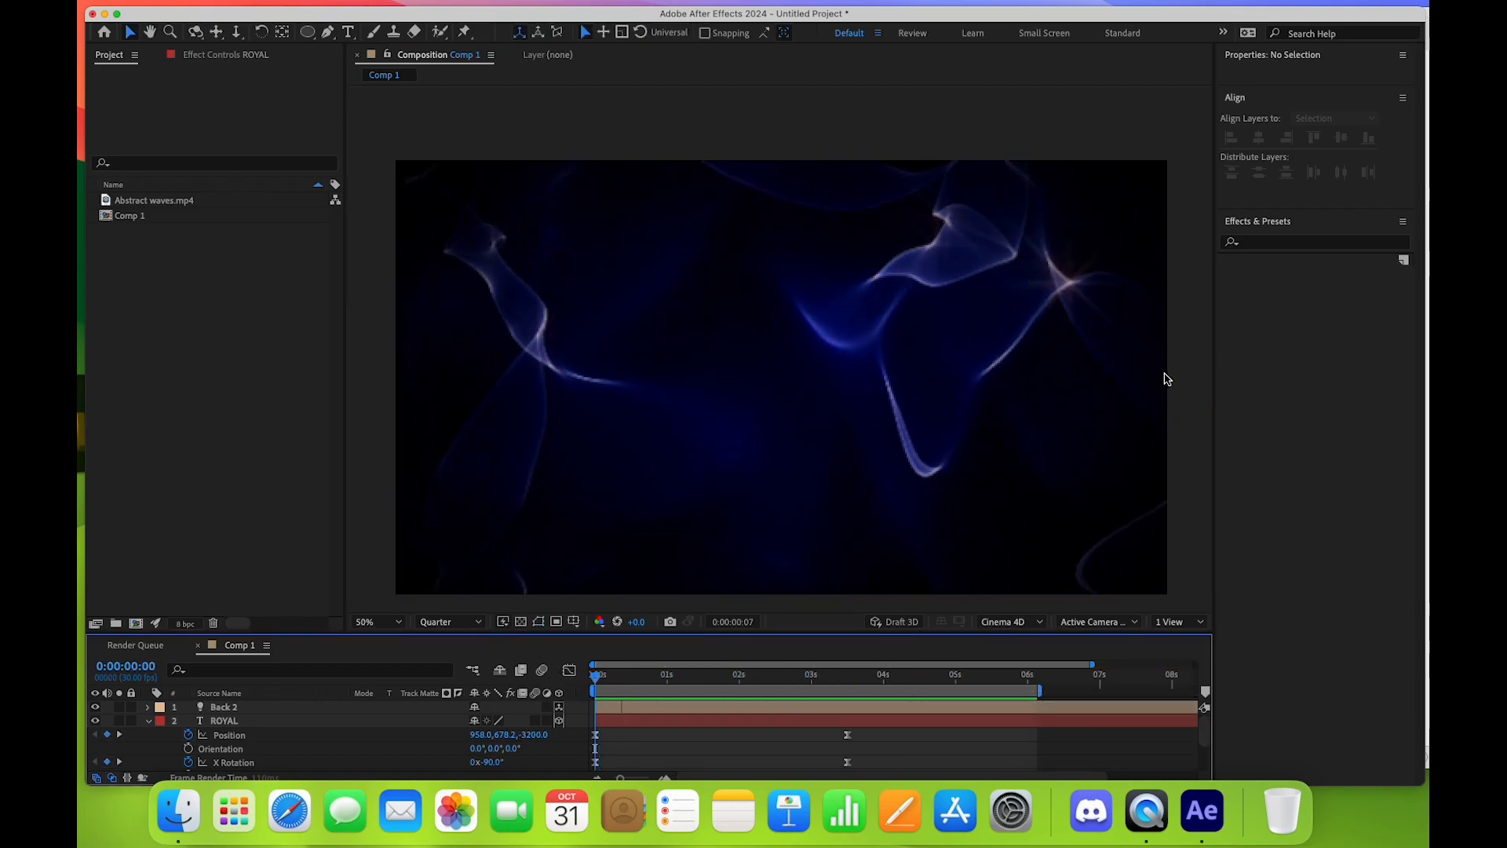